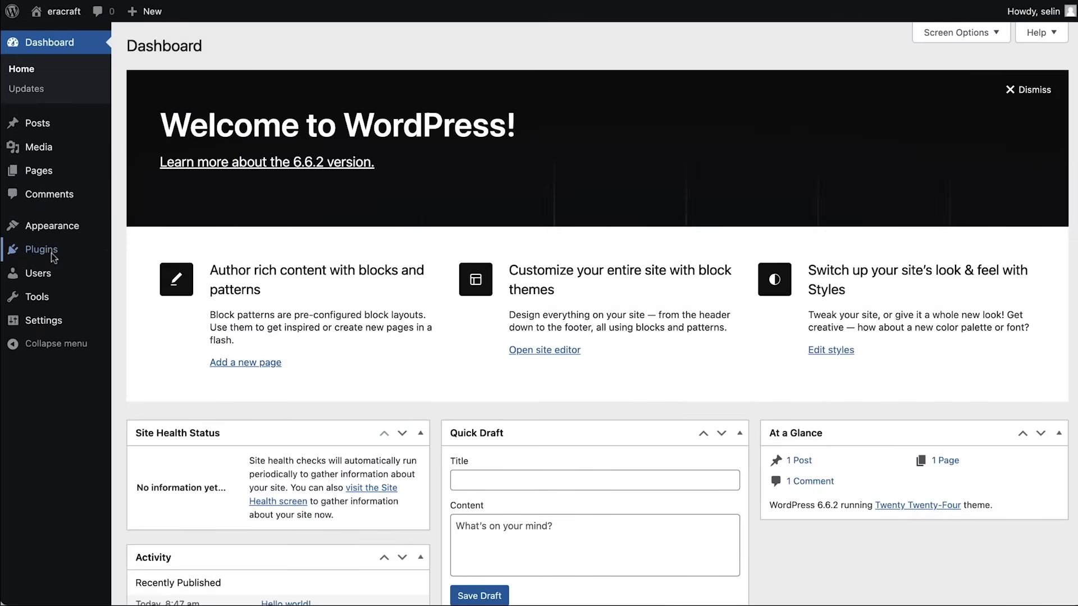
# Step: Activate Elementor Website Builder from the Popular tab of Add New Plugin
pyautogui.moveTo(85, 254)
pyautogui.click(124, 271)
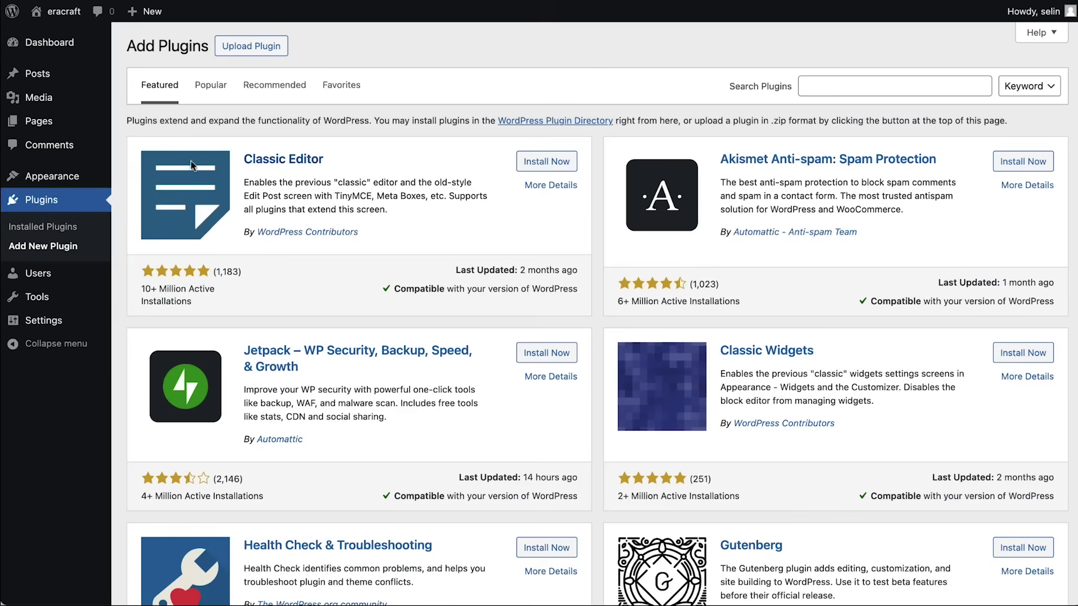
pyautogui.click(212, 96)
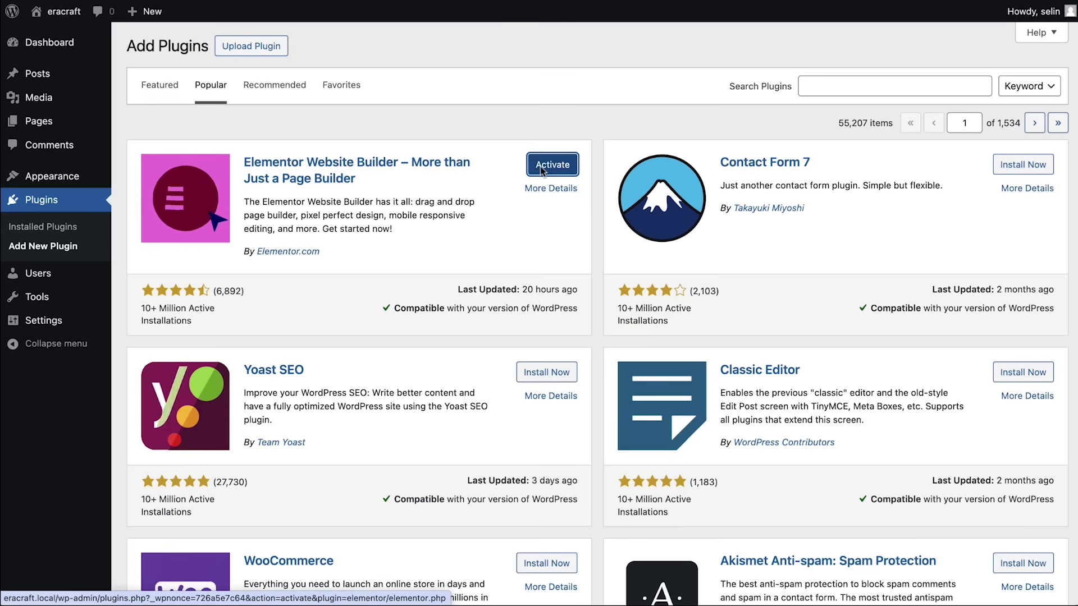
pyautogui.click(542, 167)
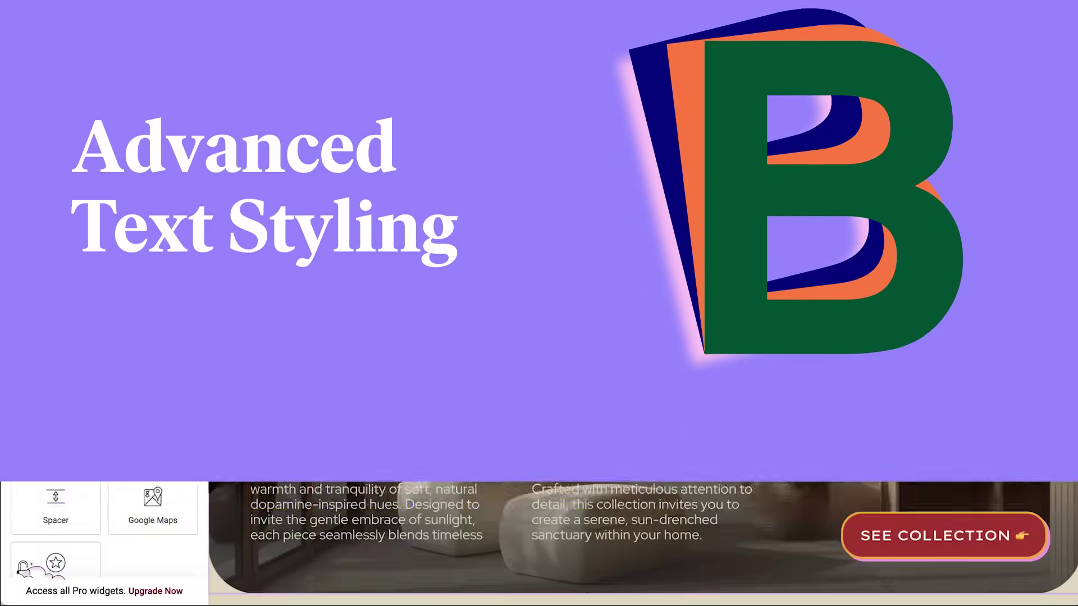
# Step: Place a Heading widget at the top of the hero titled 'Eracraft Studio'
pyautogui.moveTo(52, 308); pyautogui.dragTo(410, 134)
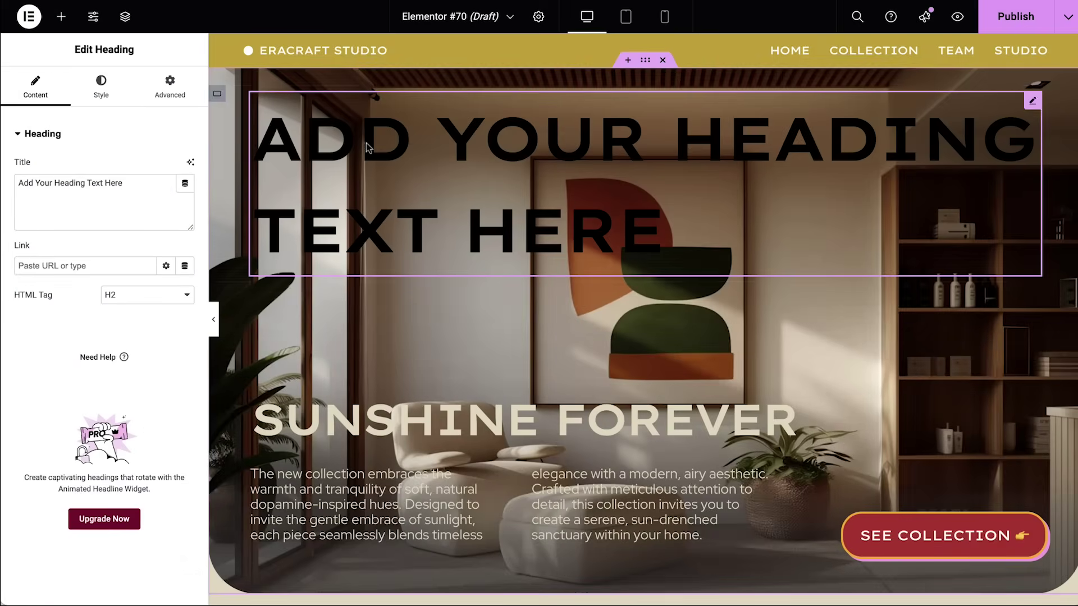
pyautogui.tripleClick(151, 182)
pyautogui.write('Eracraft Studio')
# Step: Centre the heading and colour it with the red Accent global colour
pyautogui.click(102, 90)
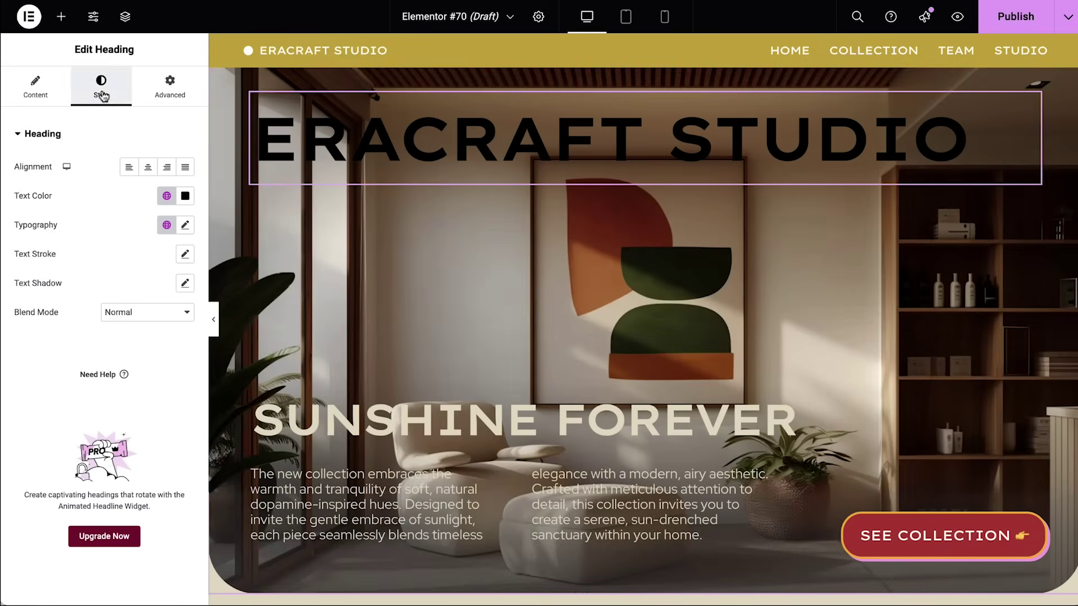
pyautogui.click(149, 167)
pyautogui.click(166, 195)
pyautogui.click(131, 341)
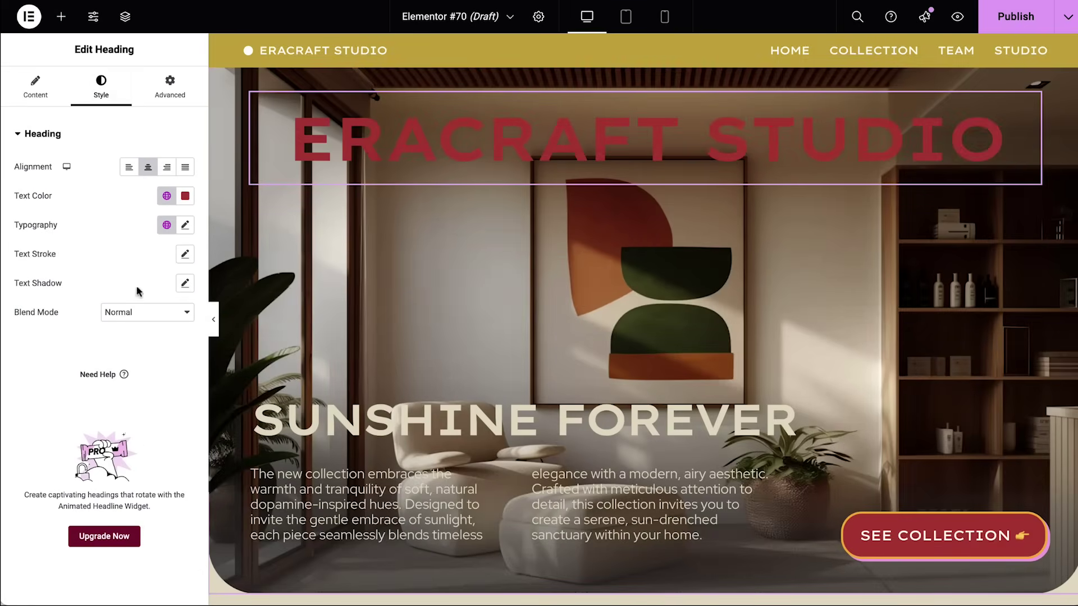
# Step: Set the heading in capitalized Calistoga with a Yellow text stroke
pyautogui.click(185, 226)
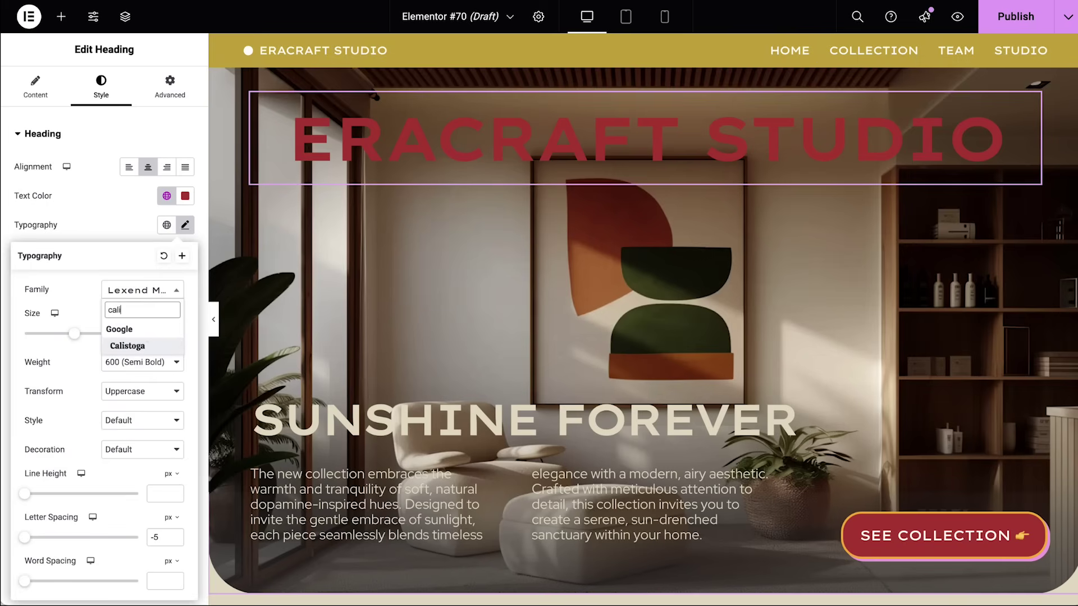
pyautogui.click(147, 341)
pyautogui.click(166, 398)
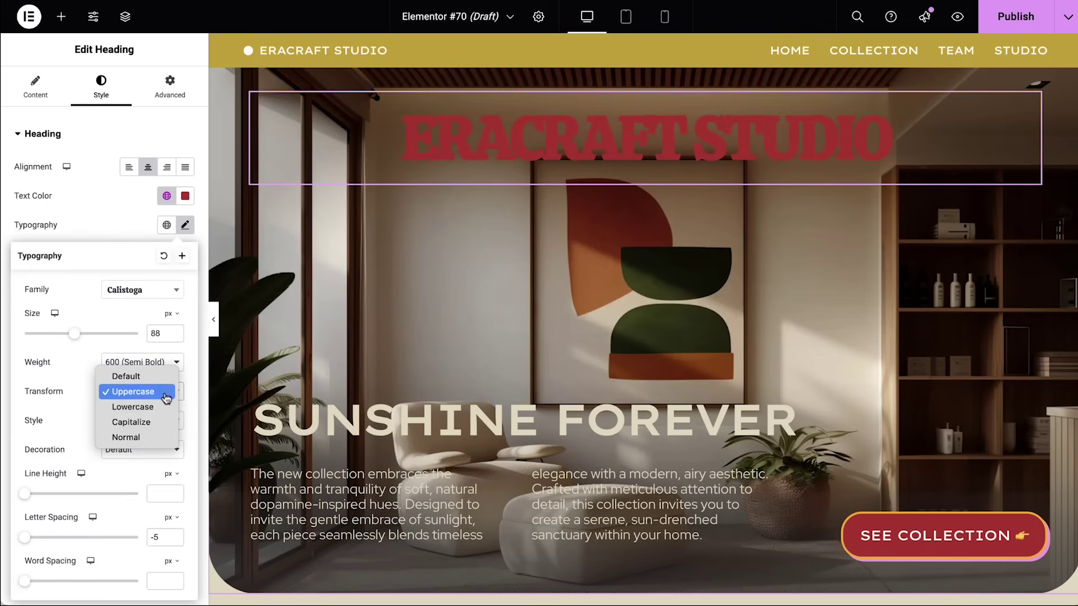
pyautogui.click(162, 426)
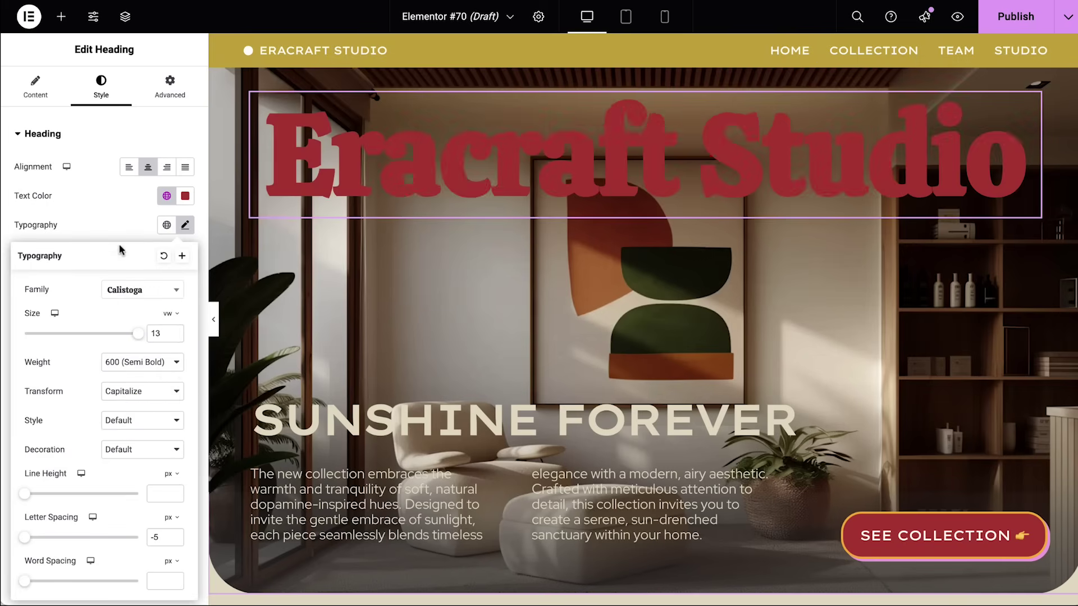
pyautogui.click(185, 225)
pyautogui.click(160, 335)
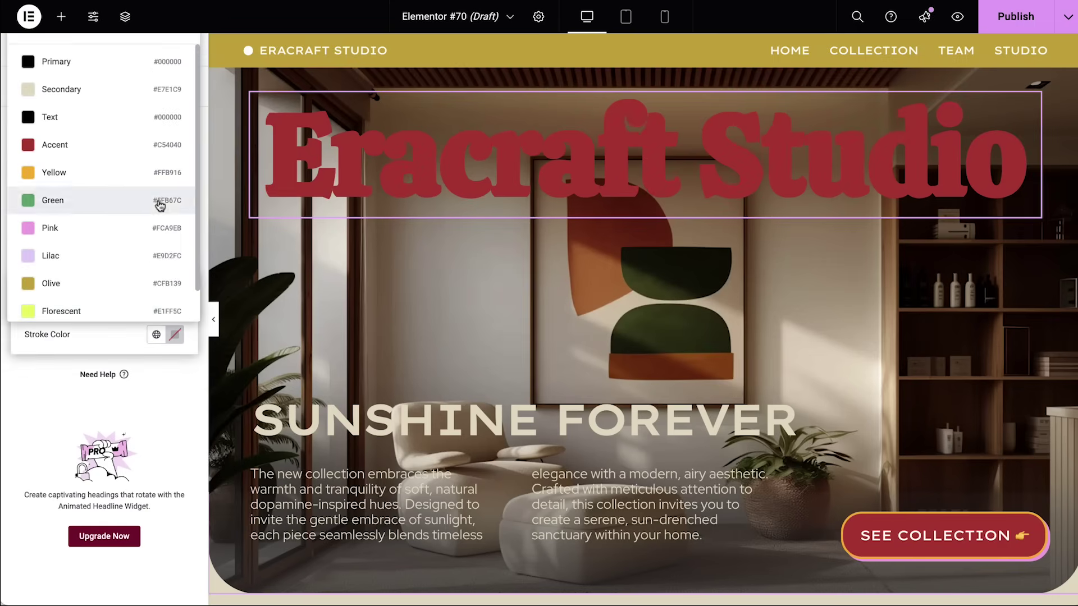
pyautogui.click(160, 180)
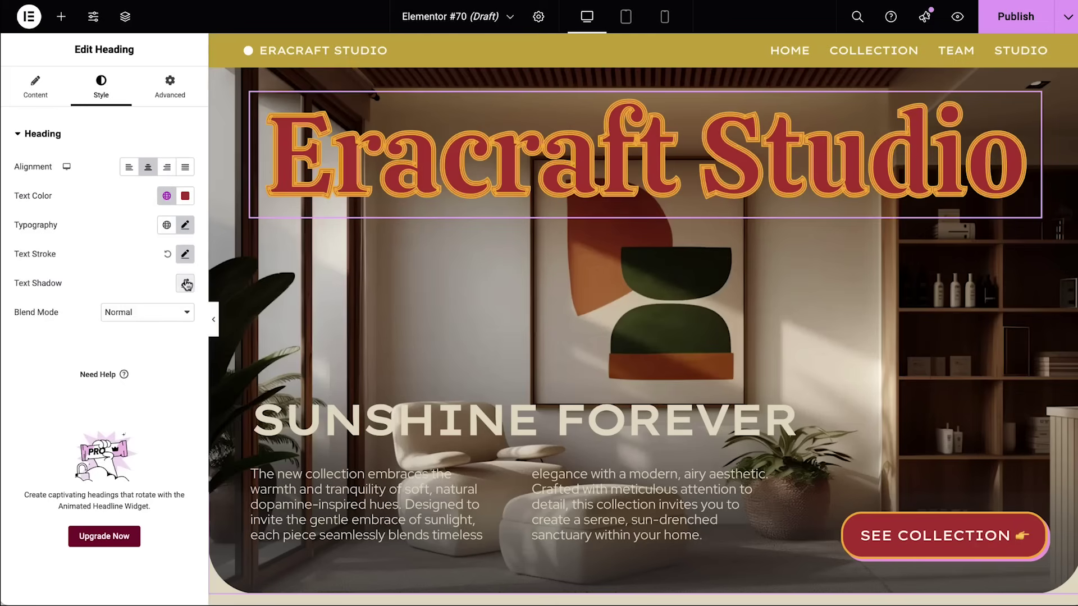
# Step: Give the Eracraft Studio heading a pink #FCA9EB text shadow
pyautogui.click(185, 283)
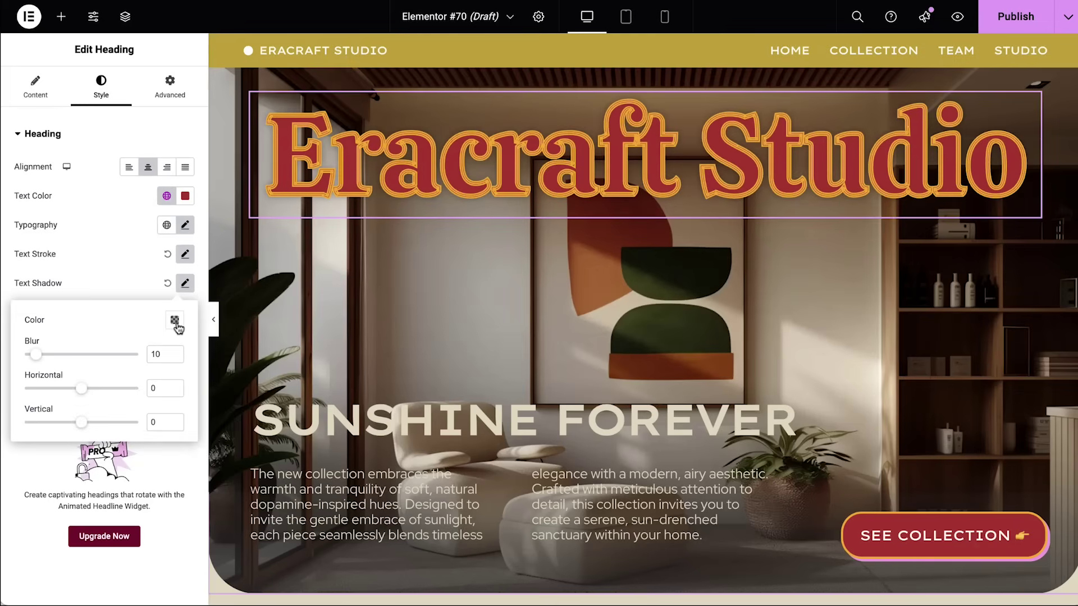
pyautogui.click(174, 320)
pyautogui.write('#FCA9EB')
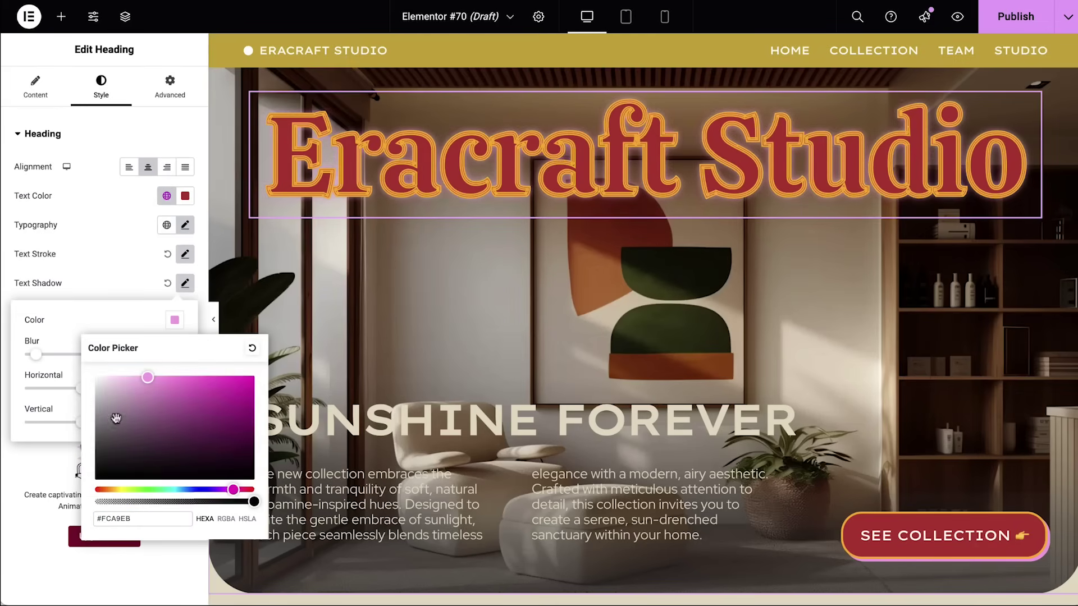
pyautogui.click(103, 324)
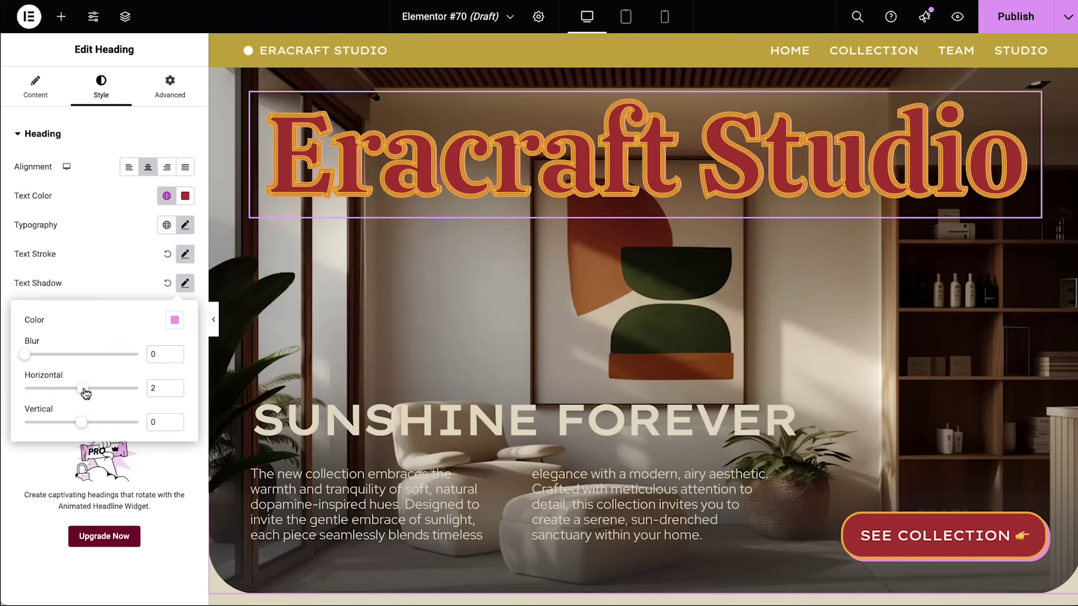
pyautogui.click(96, 288)
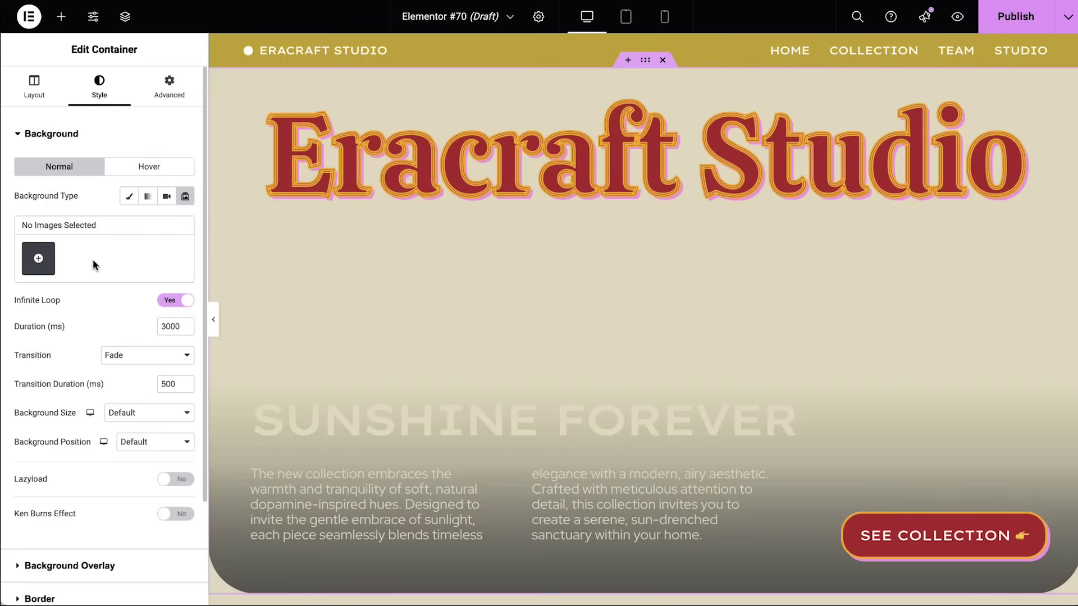
# Step: Create a four-image room gallery and use it as the hero's slideshow background
pyautogui.click(39, 252)
pyautogui.click(190, 371)
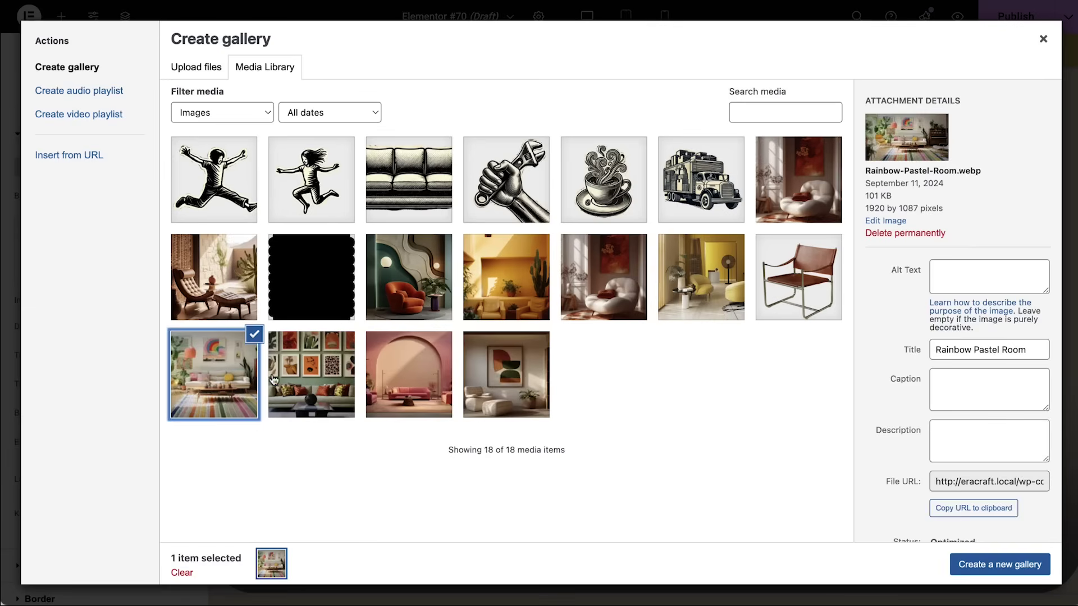
pyautogui.click(311, 374)
pyautogui.click(409, 374)
pyautogui.click(506, 374)
pyautogui.click(992, 566)
pyautogui.click(1015, 564)
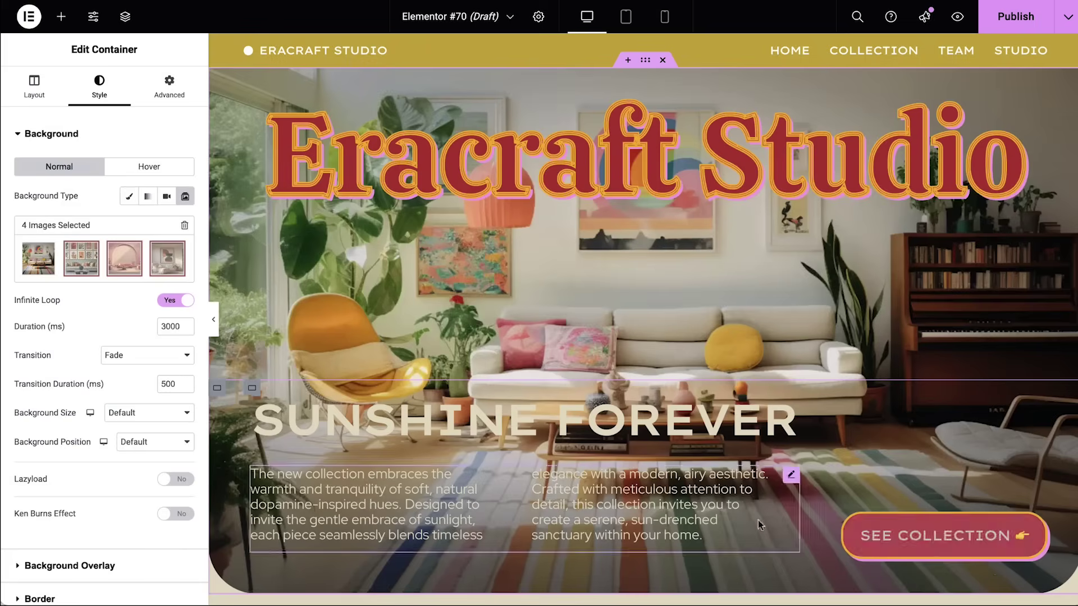
# Step: Set the slideshow to Slide Right, with Lazyload and Ken Burns direction Out
pyautogui.click(182, 360)
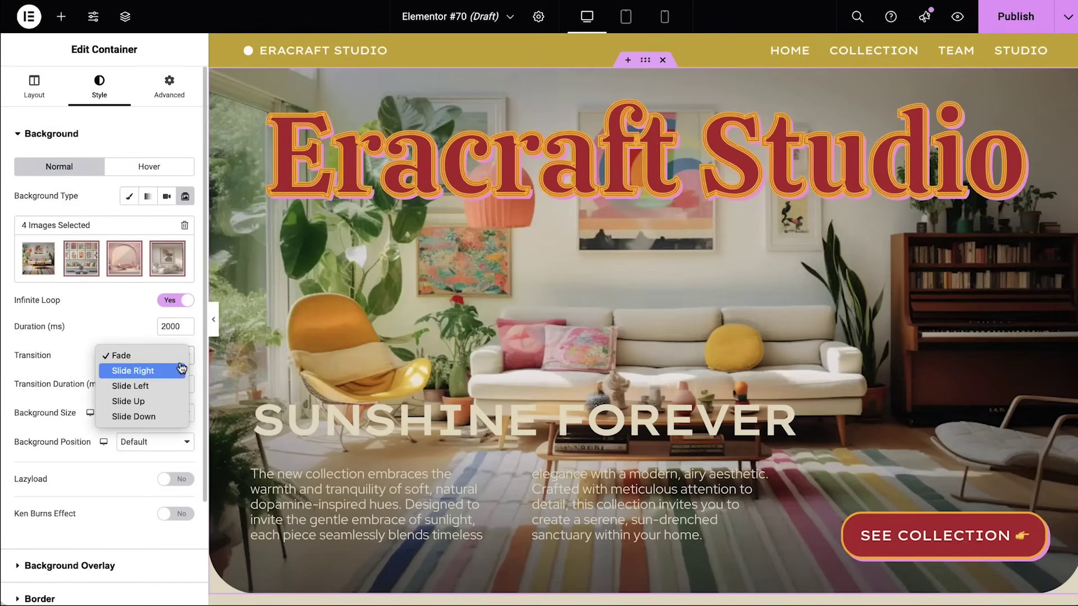
pyautogui.click(176, 372)
pyautogui.click(178, 480)
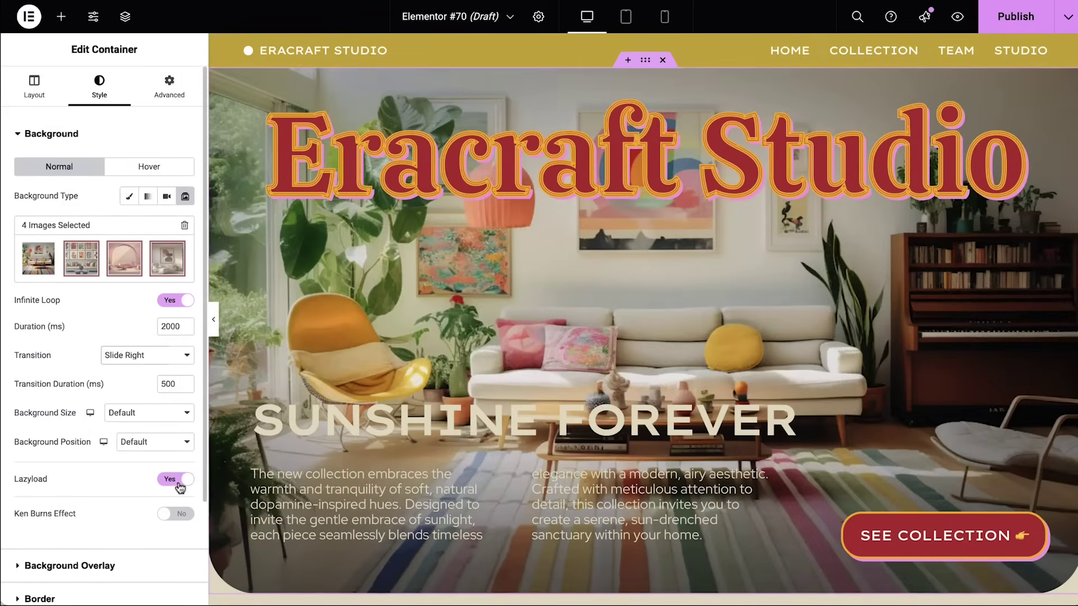
pyautogui.click(180, 514)
pyautogui.click(157, 542)
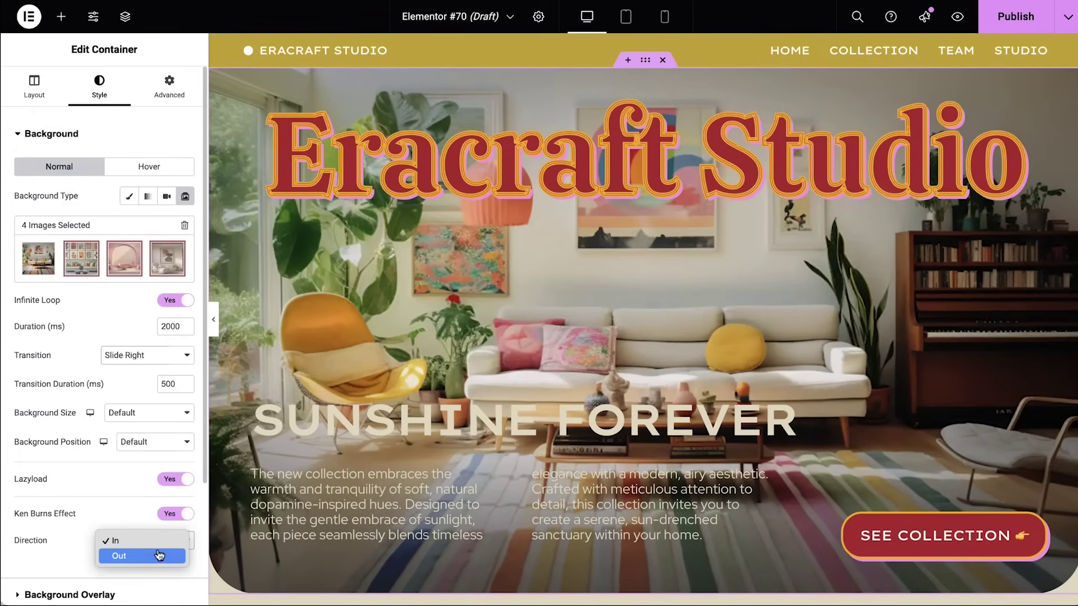
pyautogui.click(159, 556)
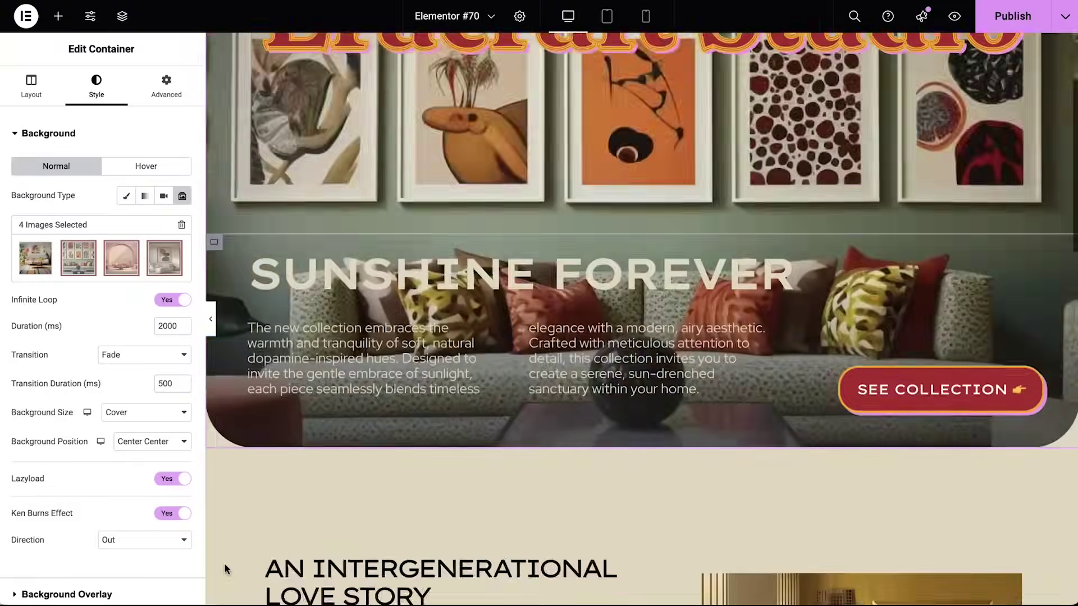
# Step: Give the Meet the Team button black Primary text, Lilac background and Green border on hover
pyautogui.scroll(-8, 224, 568)
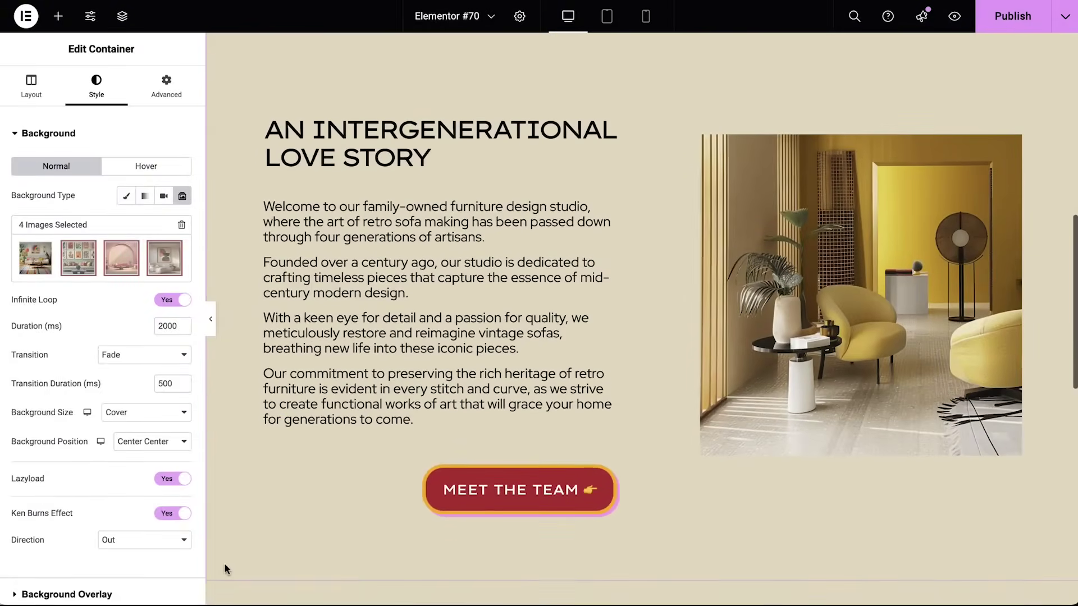
pyautogui.click(435, 507)
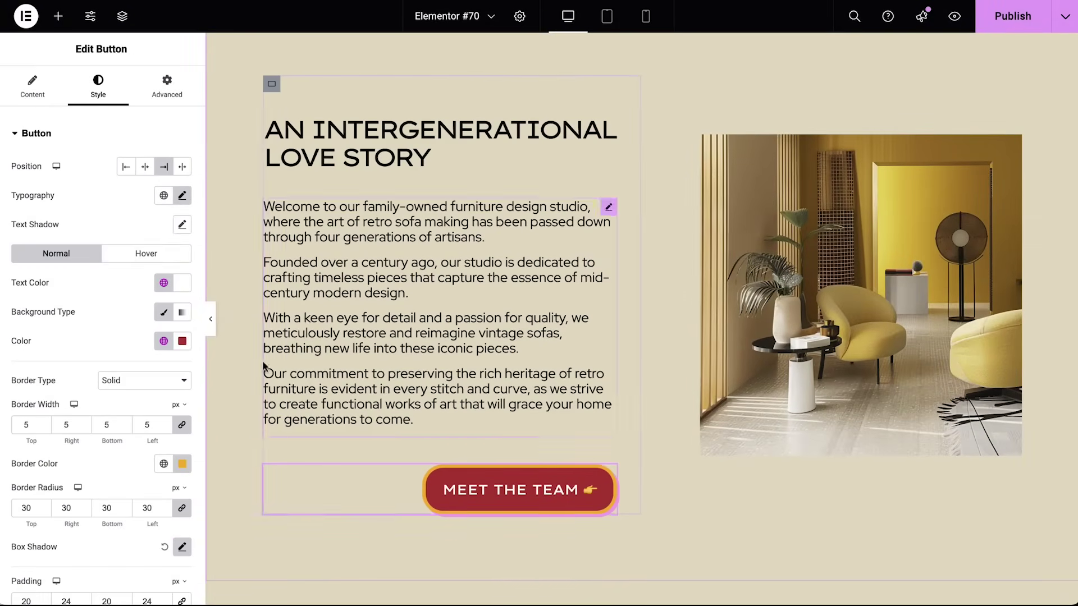
pyautogui.click(169, 254)
pyautogui.click(164, 284)
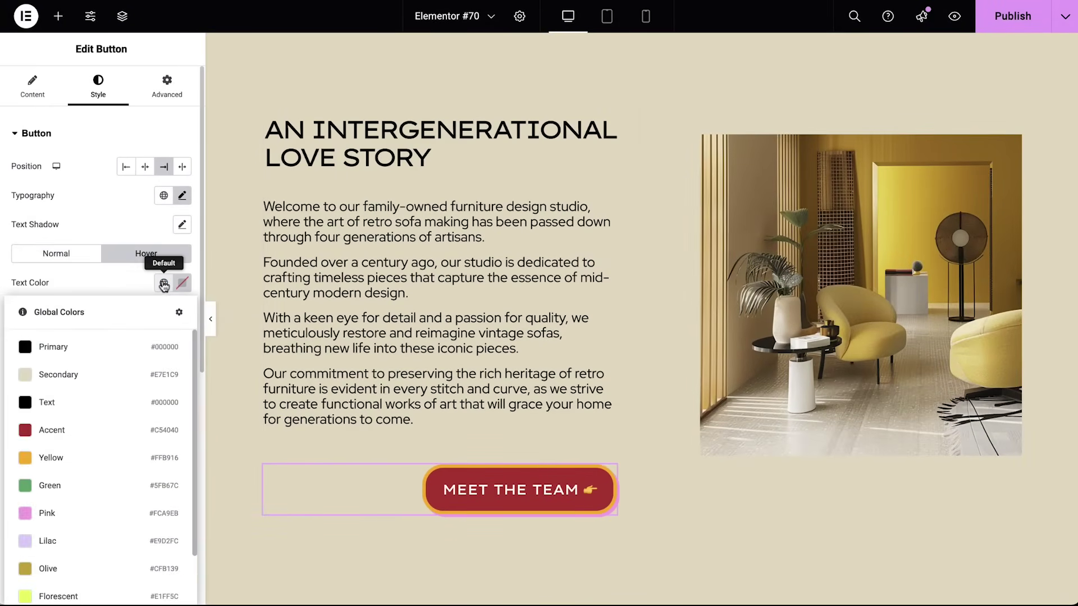
pyautogui.click(135, 349)
pyautogui.click(162, 342)
pyautogui.click(146, 263)
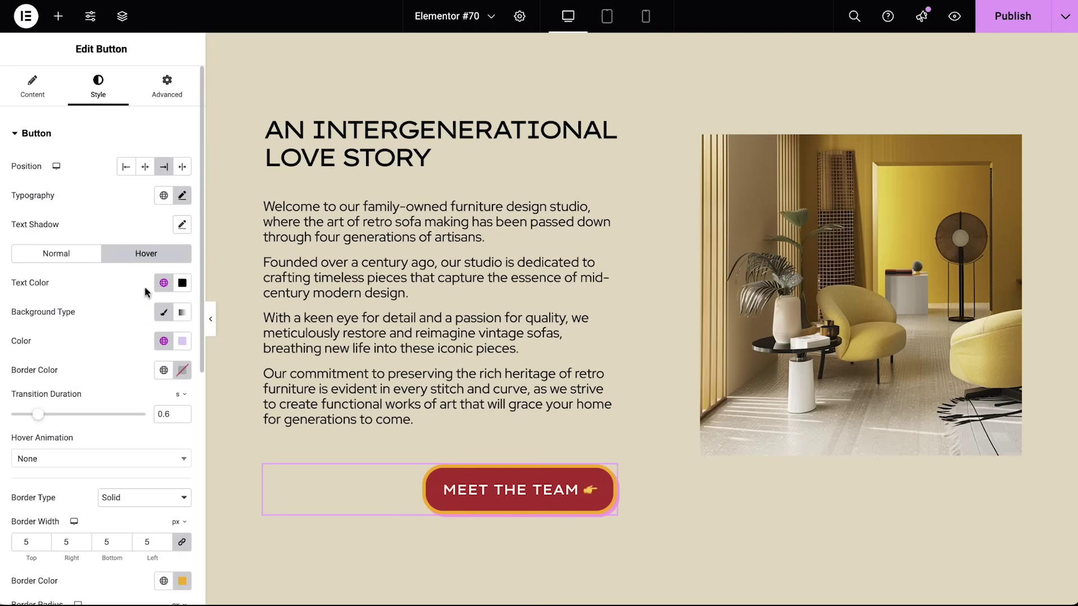
pyautogui.click(163, 370)
pyautogui.click(125, 239)
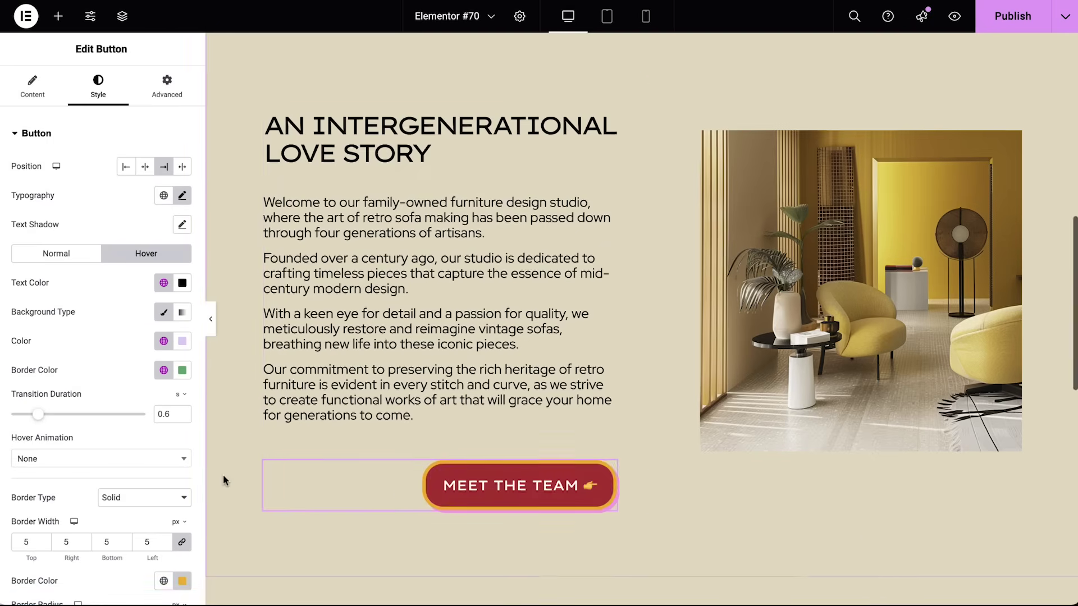
pyautogui.scroll(-5, 223, 477)
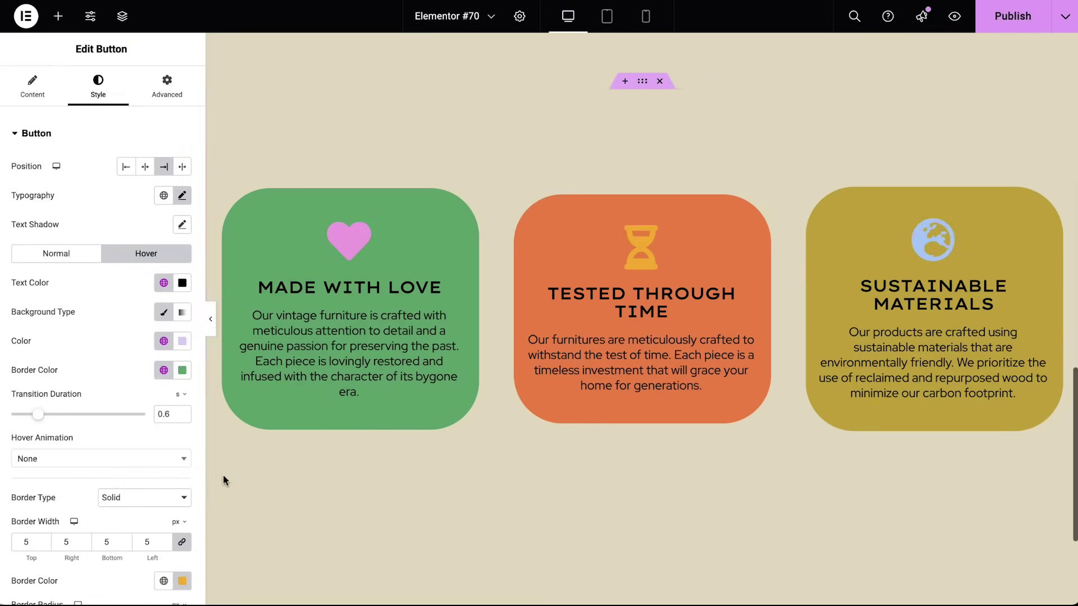
pyautogui.click(267, 409)
# Step: Make the Made With Love icon turn Accent red and Bob on hover
pyautogui.click(110, 97)
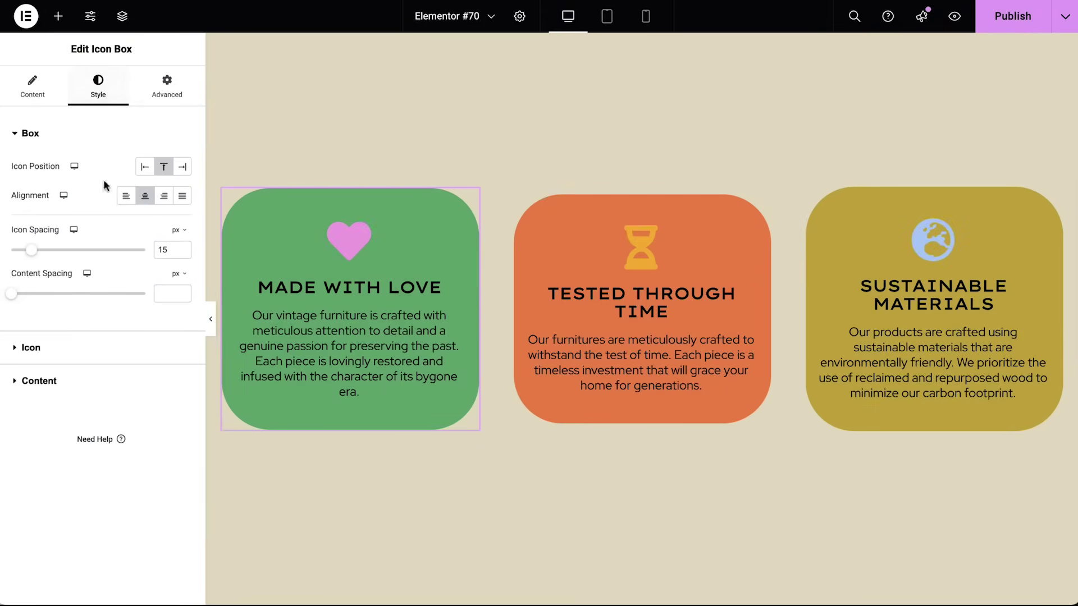
pyautogui.click(105, 345)
pyautogui.click(156, 204)
pyautogui.click(163, 229)
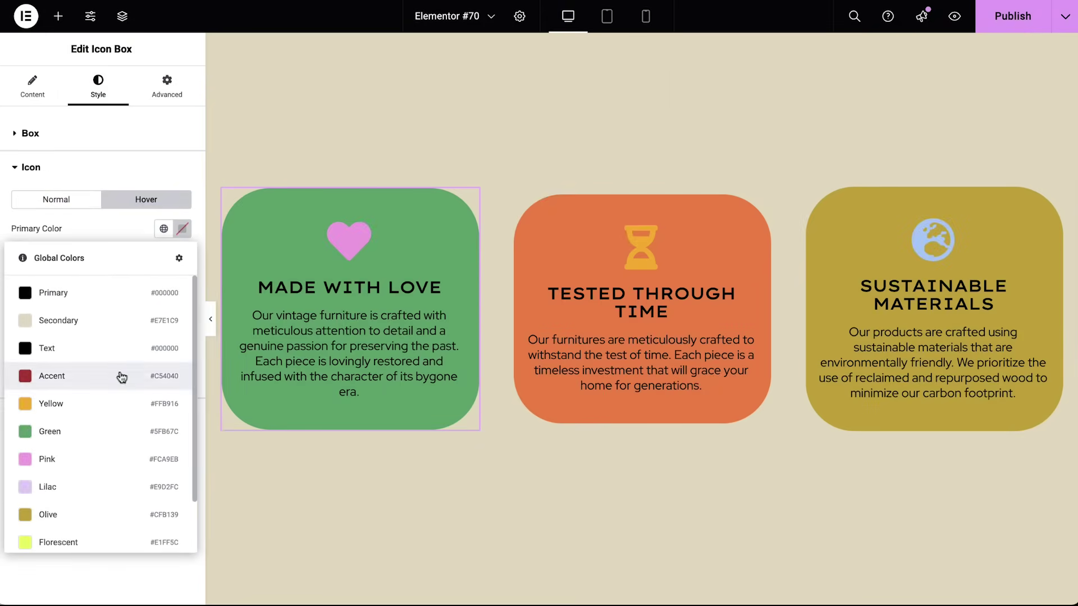
pyautogui.click(48, 375)
pyautogui.click(107, 273)
pyautogui.scroll(-5, 106, 426)
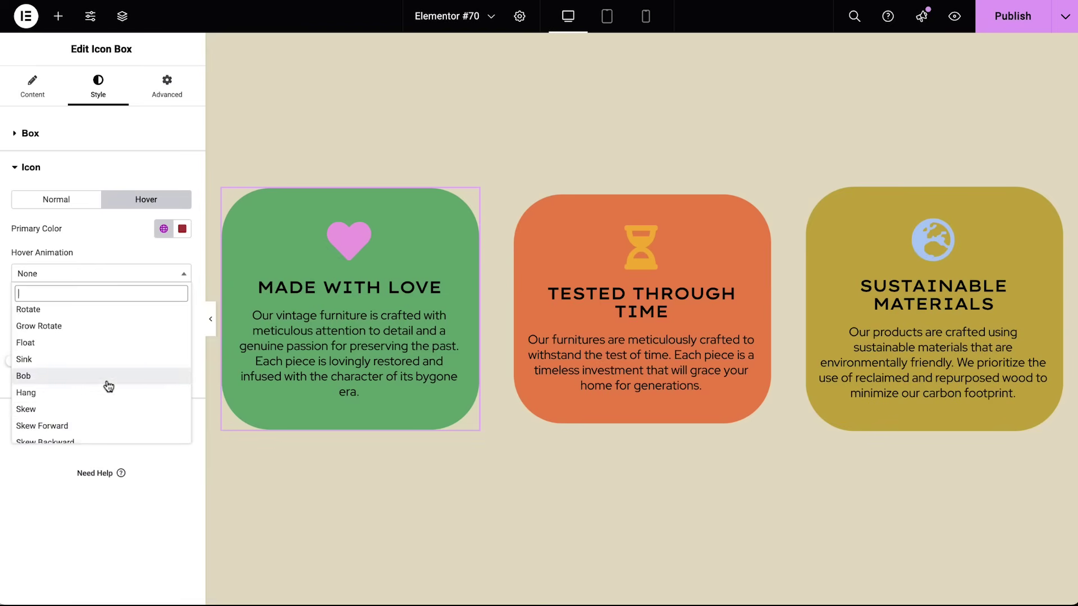
pyautogui.click(106, 378)
# Step: Give the Made With Love box a Lilac hover background
pyautogui.click(168, 97)
pyautogui.click(151, 135)
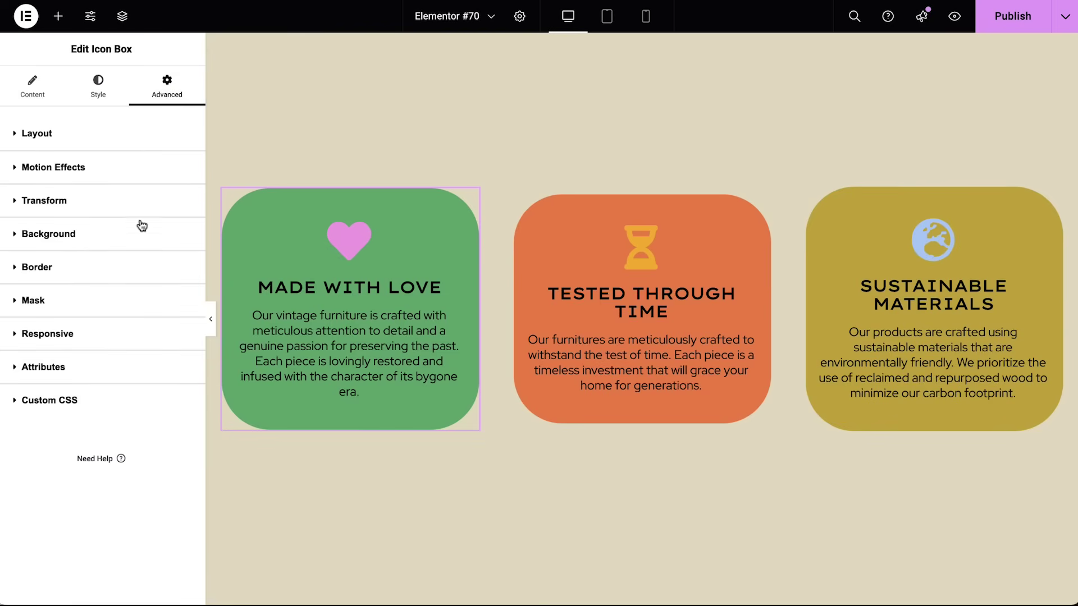
pyautogui.click(139, 232)
pyautogui.click(164, 326)
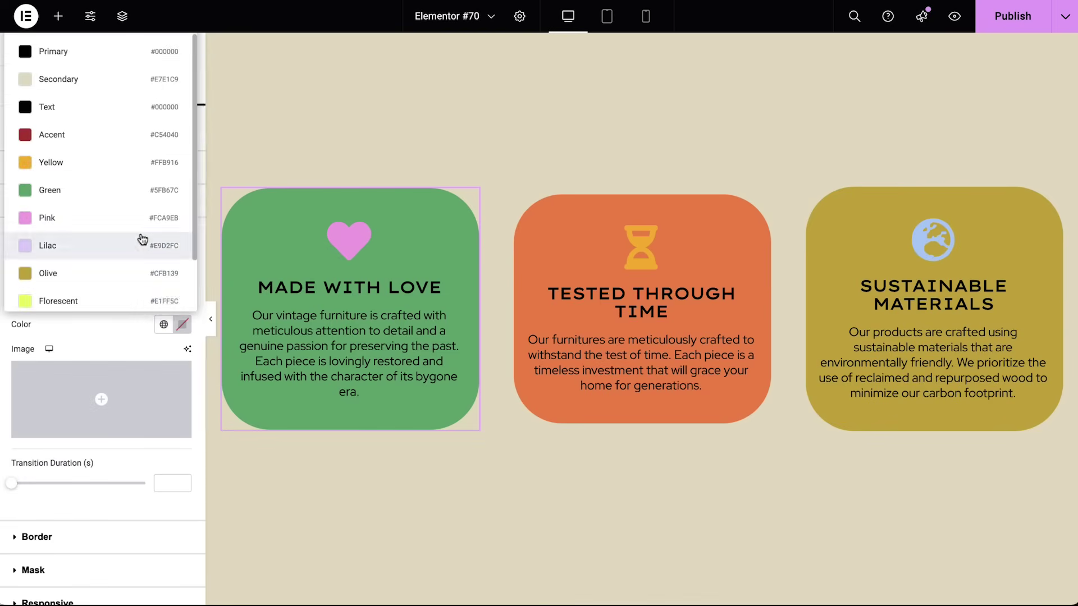
pyautogui.click(141, 240)
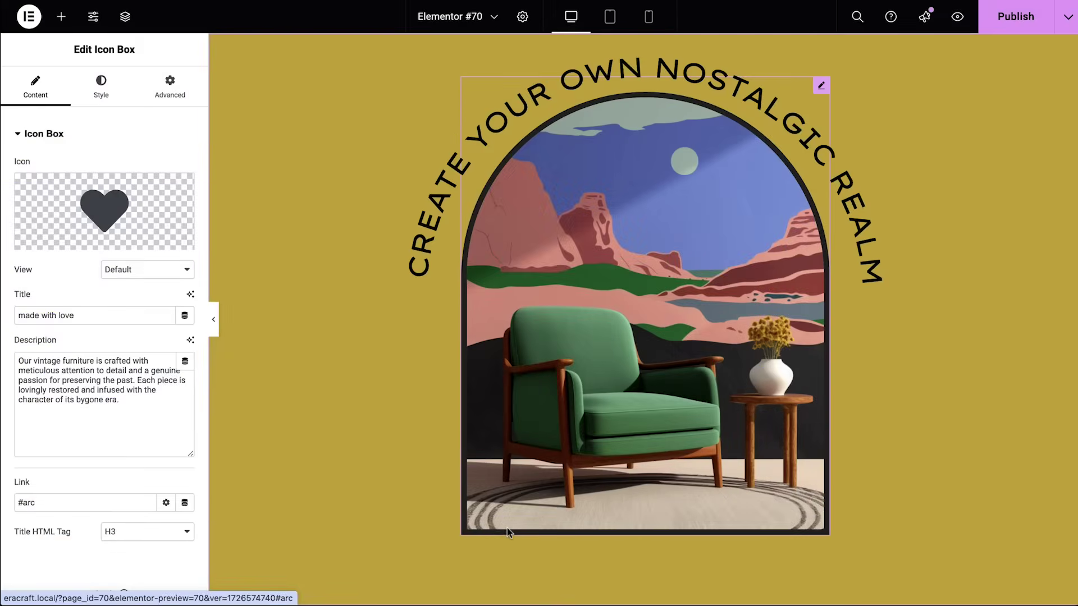
# Step: Set the arched chair image's CSS filters to brightness 90 and saturation 60
pyautogui.click(507, 528)
pyautogui.click(119, 100)
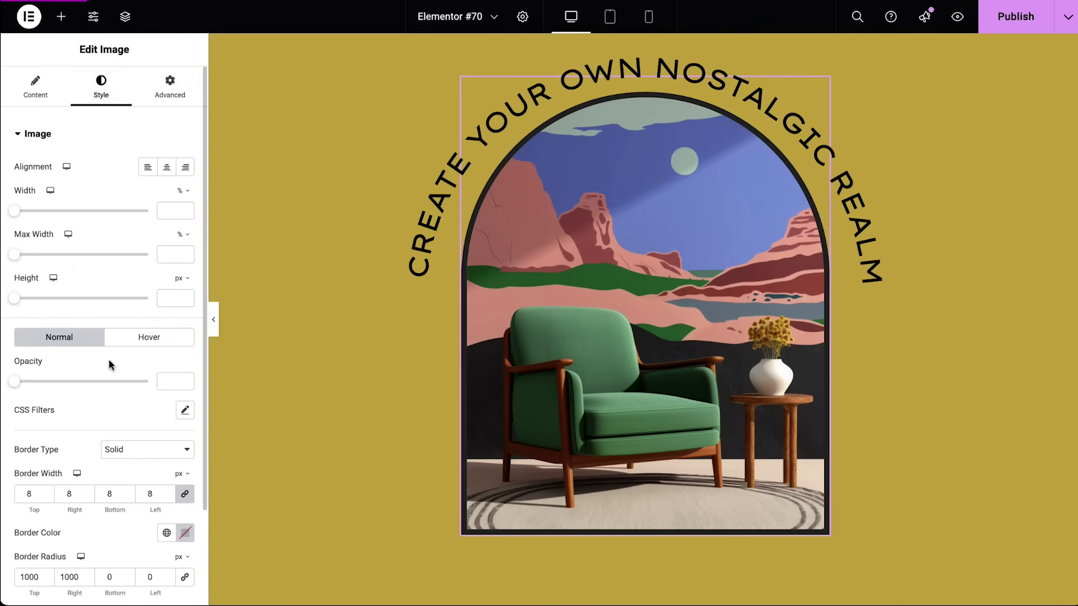
pyautogui.click(184, 418)
pyautogui.scroll(-2, 149, 452)
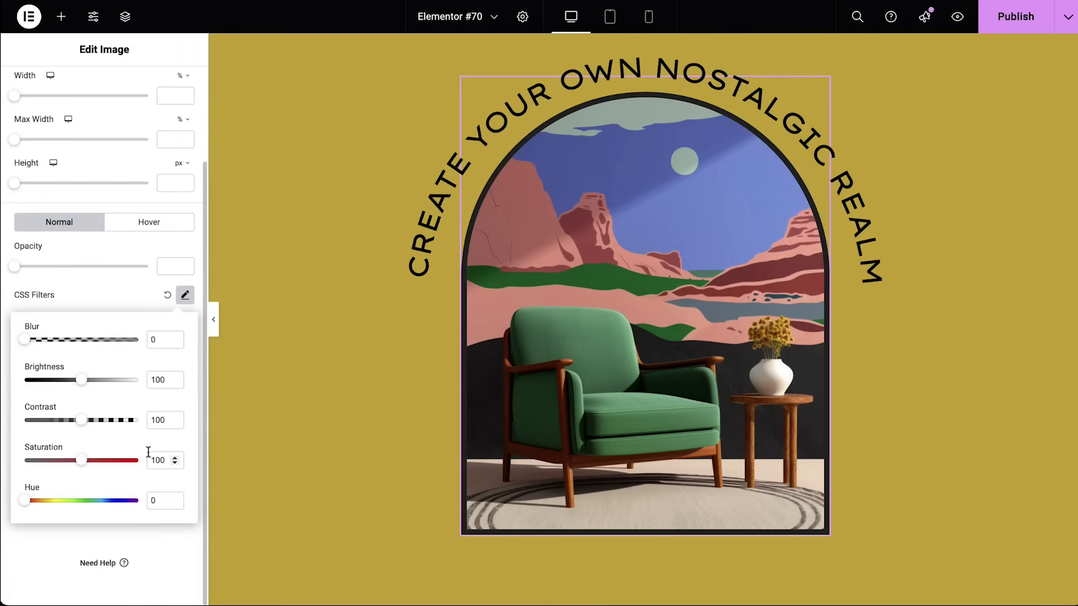
pyautogui.moveTo(82, 382); pyautogui.dragTo(77, 382)
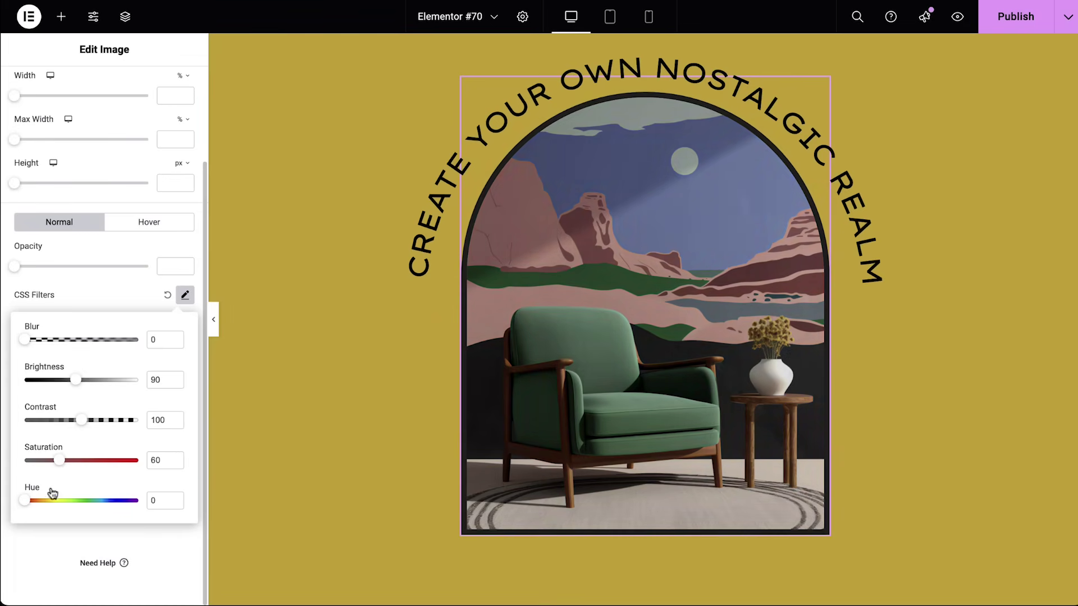
pyautogui.moveTo(25, 504); pyautogui.dragTo(93, 506)
pyautogui.scroll(10, 320, 286)
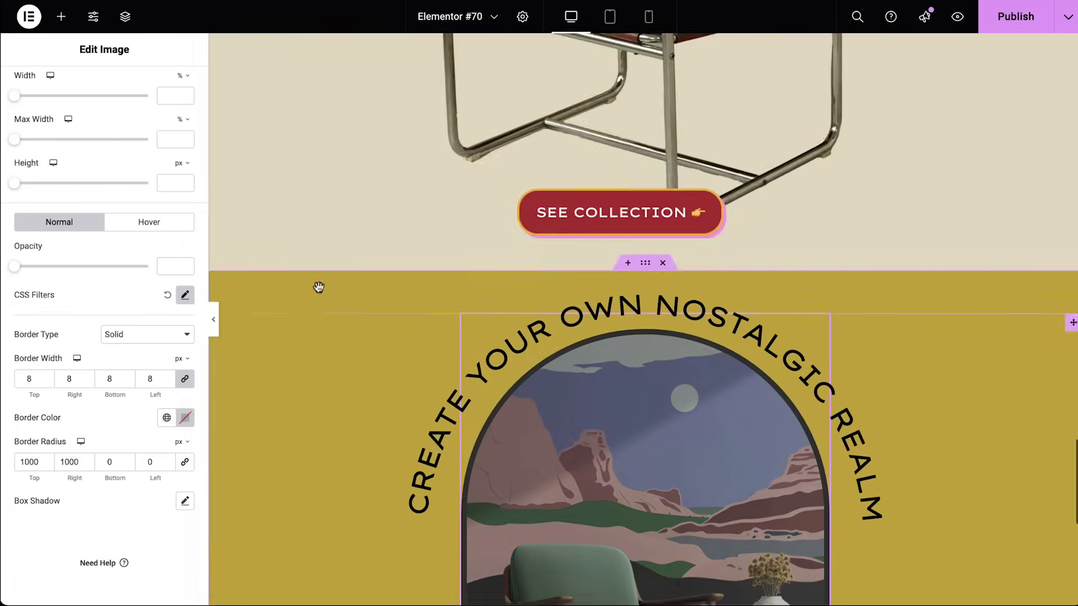
# Step: Lower the saturation of the Take A Seat section's chair overlay image
pyautogui.click(635, 65)
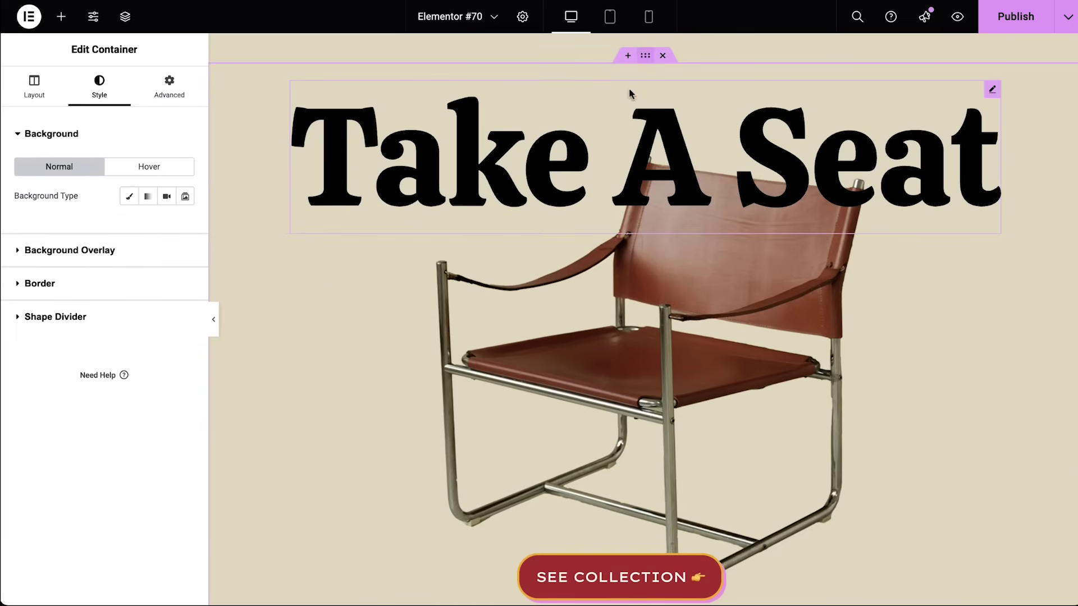
pyautogui.click(126, 250)
pyautogui.scroll(-2, 102, 358)
pyautogui.click(185, 466)
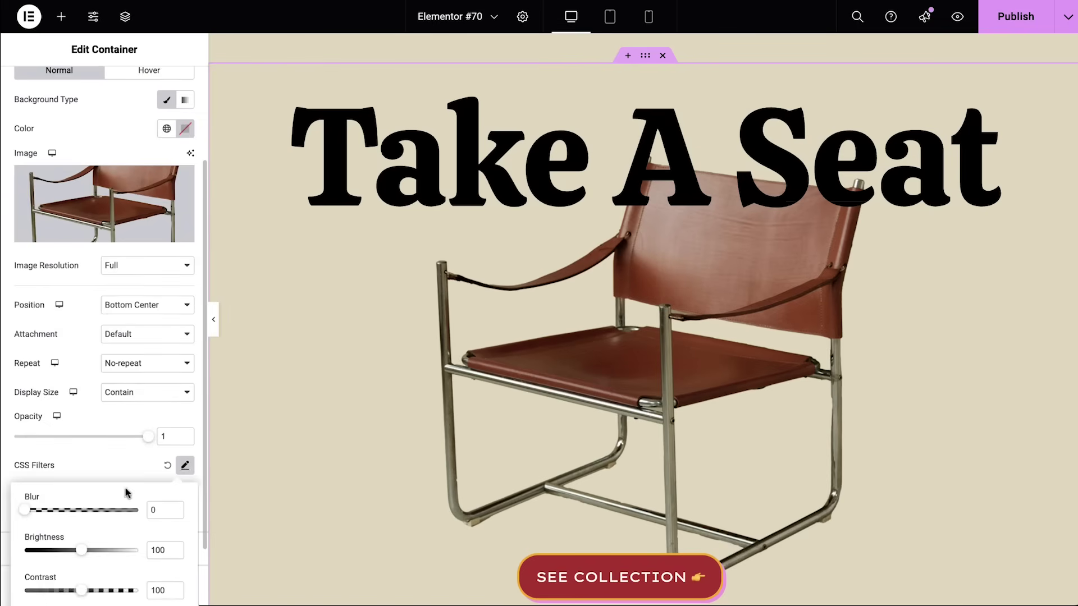
pyautogui.scroll(-3, 112, 505)
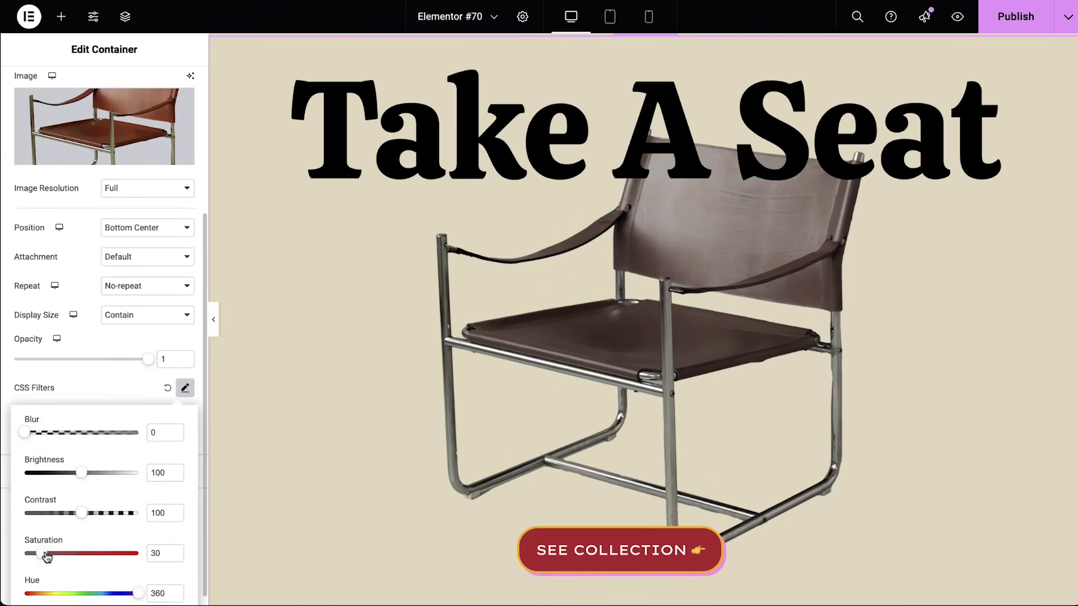
pyautogui.moveTo(81, 473)
pyautogui.mouseDown()
pyautogui.moveTo(106, 476)
pyautogui.moveTo(75, 462)
pyautogui.mouseUp()
# Step: Give the Round Forms card a video background with an Orange single image overlay
pyautogui.scroll(-1, 95, 585)
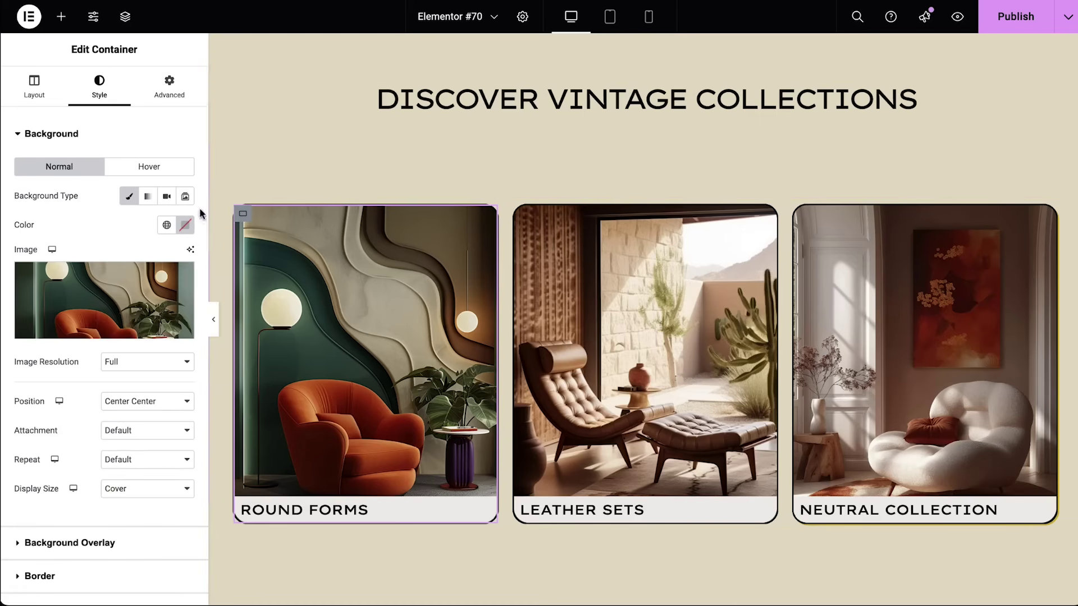
pyautogui.click(167, 196)
pyautogui.scroll(-4, 110, 341)
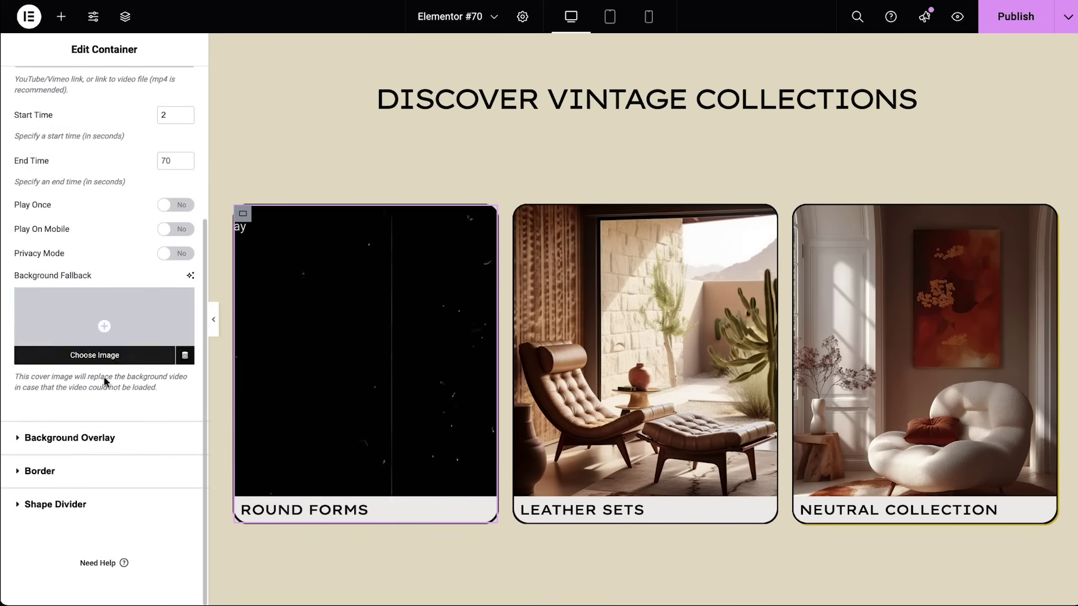
pyautogui.click(135, 438)
pyautogui.click(125, 331)
pyautogui.click(528, 302)
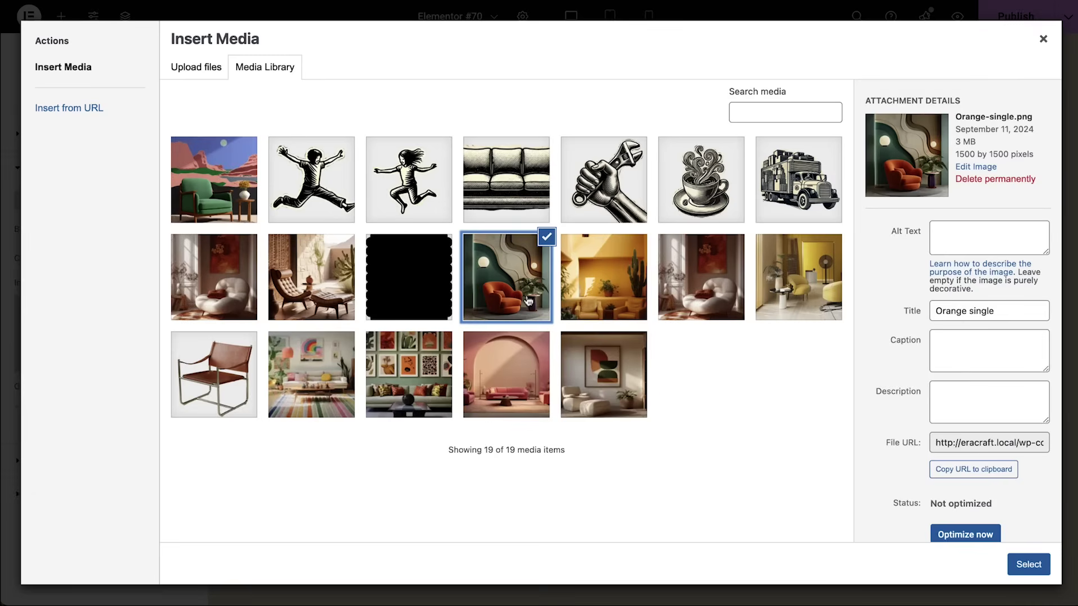
pyautogui.click(1027, 564)
pyautogui.scroll(-3, 128, 537)
# Step: Set the orange-chair overlay's blend mode to Screen
pyautogui.click(163, 484)
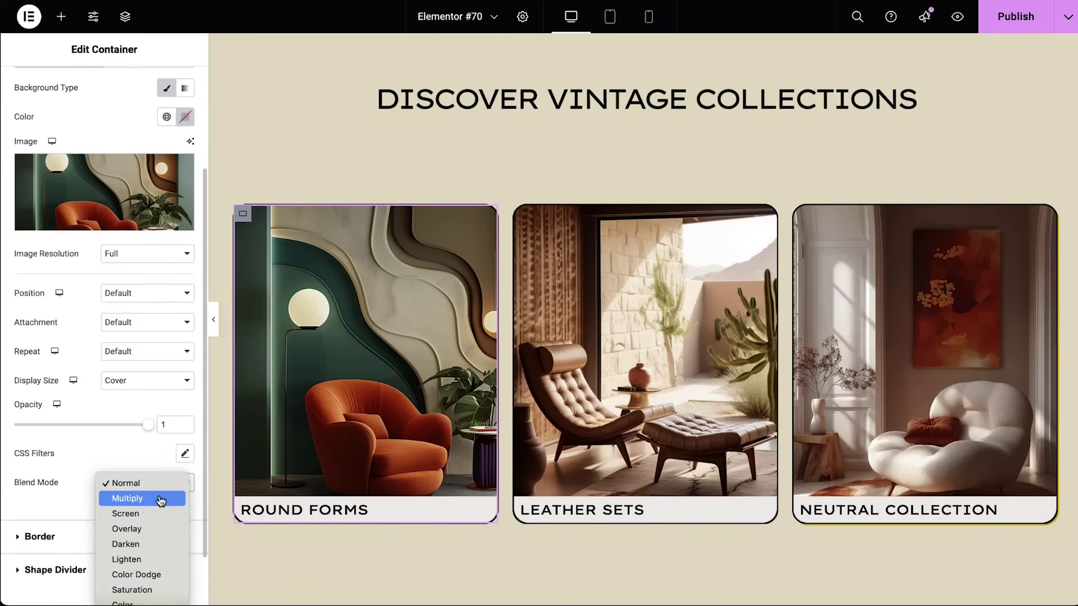
pyautogui.click(158, 515)
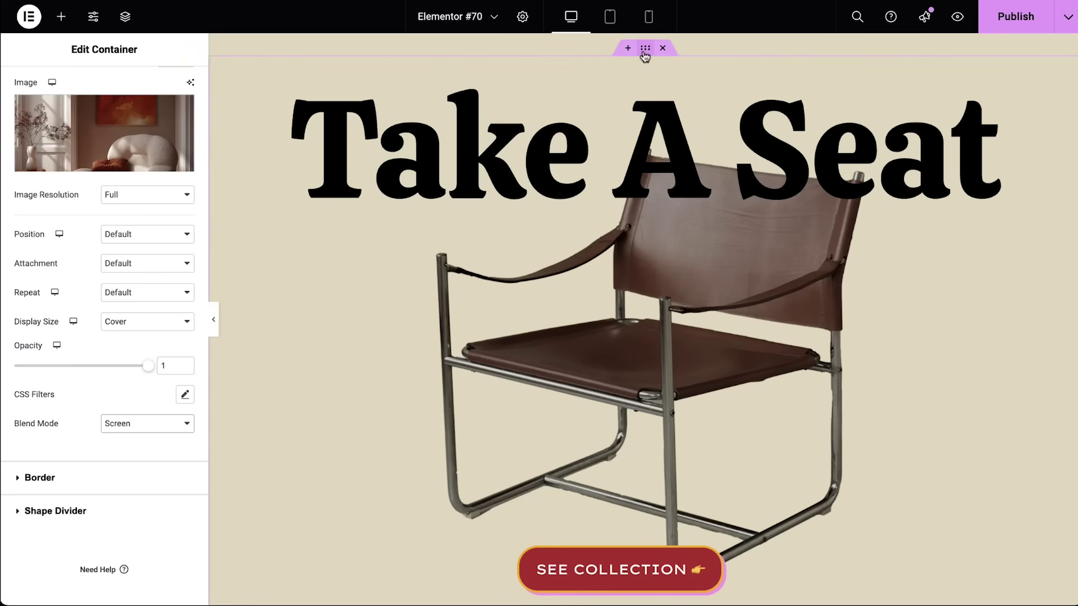
# Step: Give the Take A Seat section a classic #242323 hover background
pyautogui.click(645, 50)
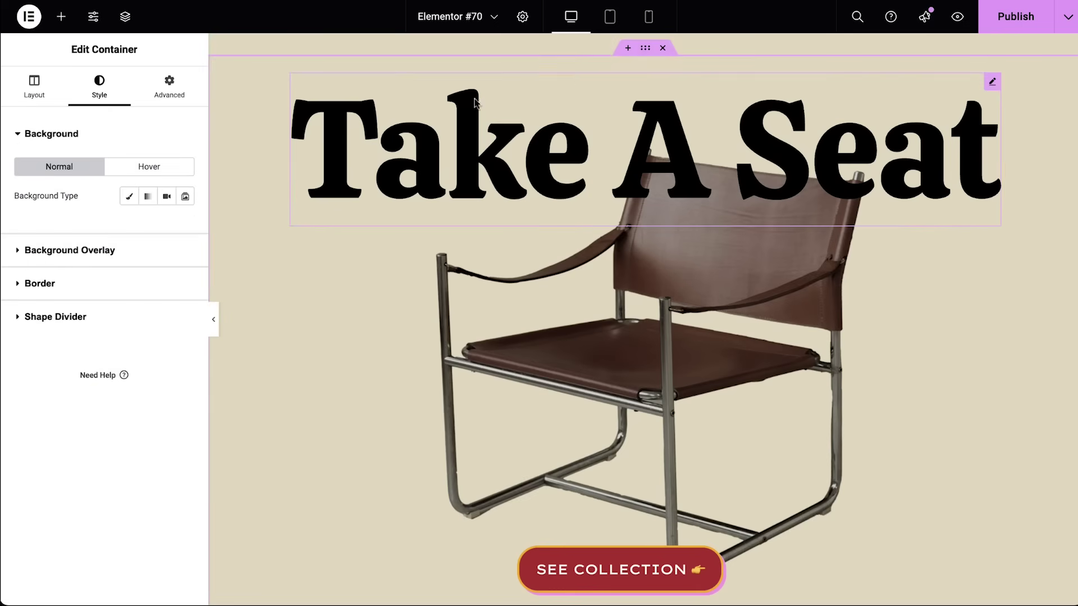
pyautogui.click(130, 170)
pyautogui.click(160, 199)
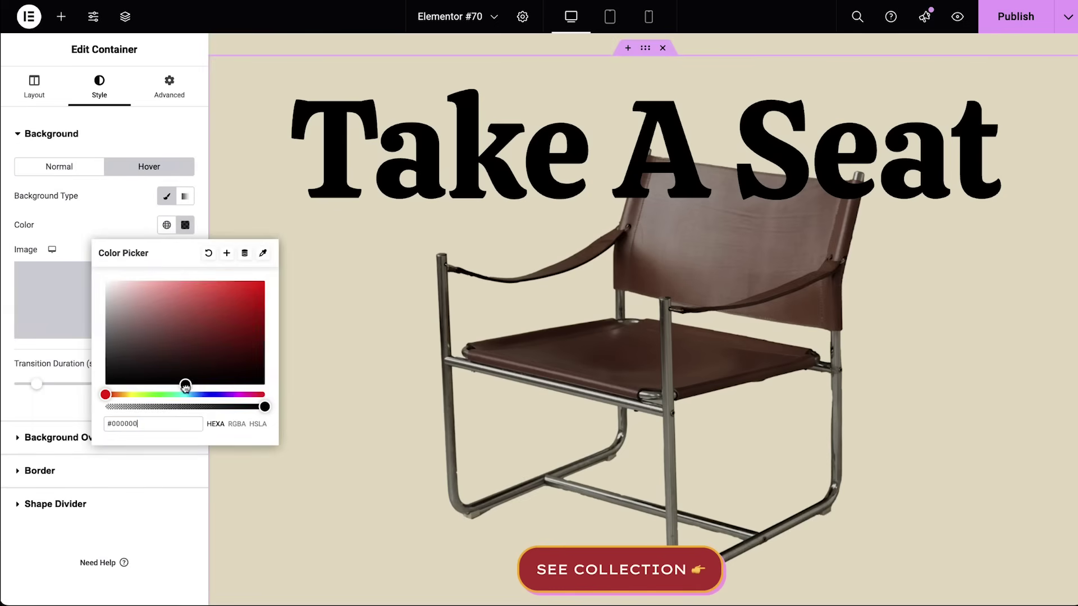
pyautogui.moveTo(110, 371); pyautogui.dragTo(109, 370)
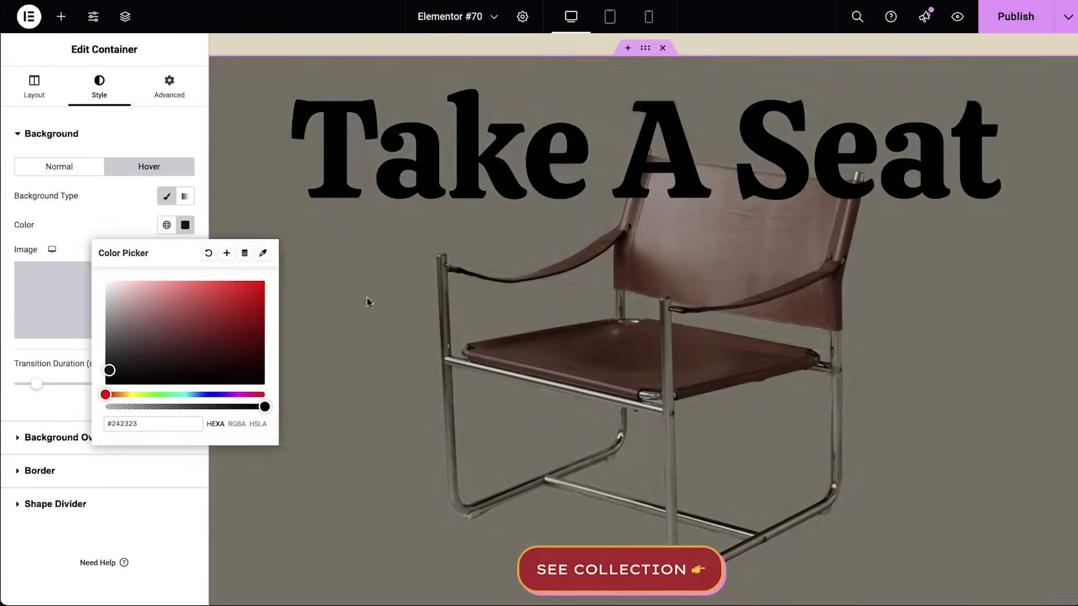
# Step: Colour the Take A Seat heading Secondary beige and blend it in Exclusion mode
pyautogui.click(390, 186)
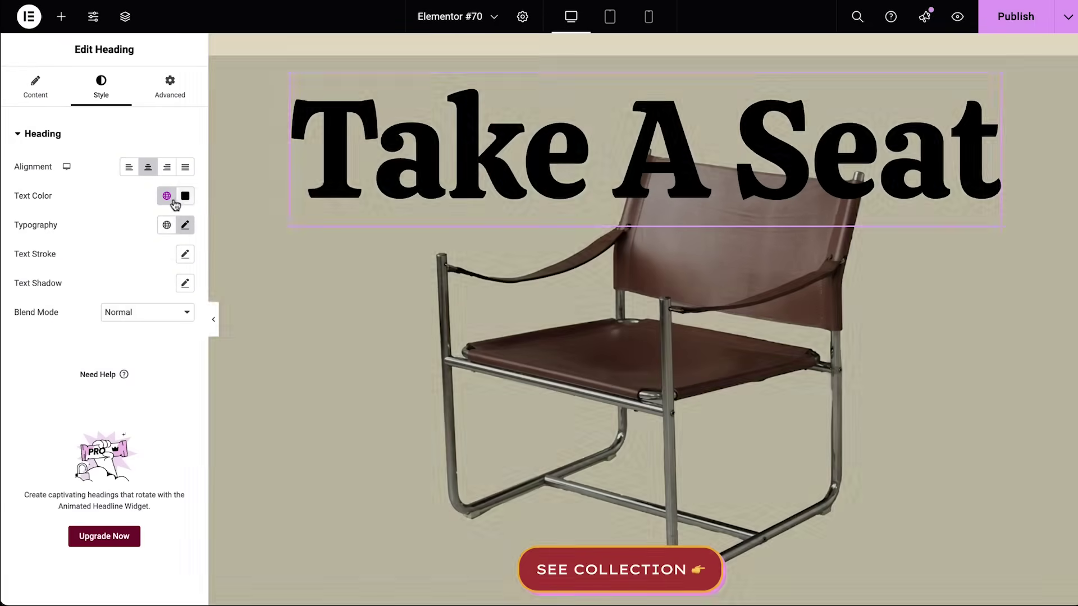
pyautogui.click(167, 196)
pyautogui.click(105, 289)
pyautogui.click(163, 313)
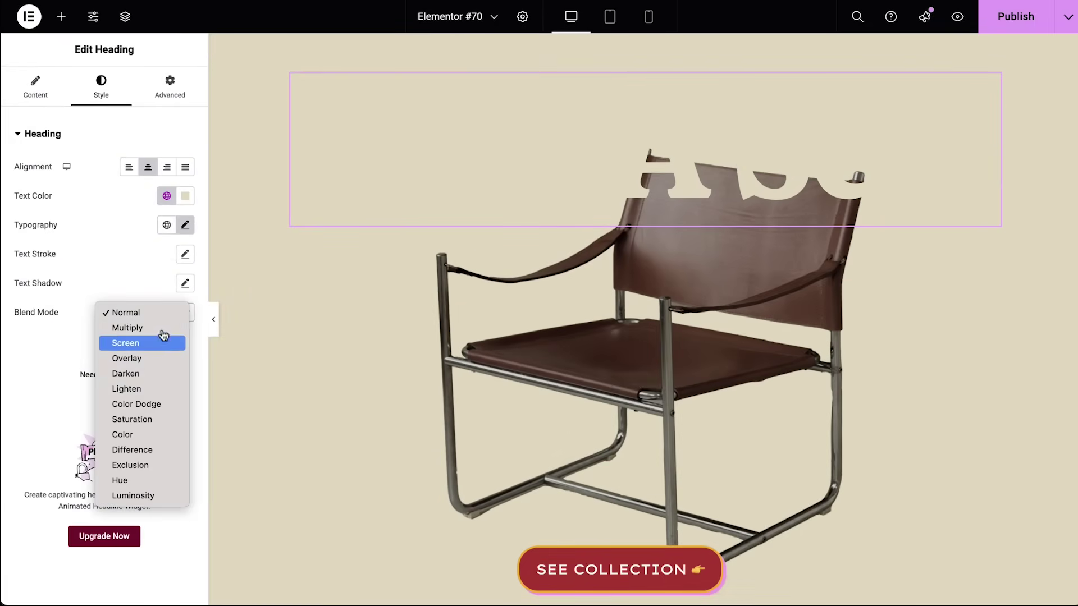
pyautogui.click(145, 466)
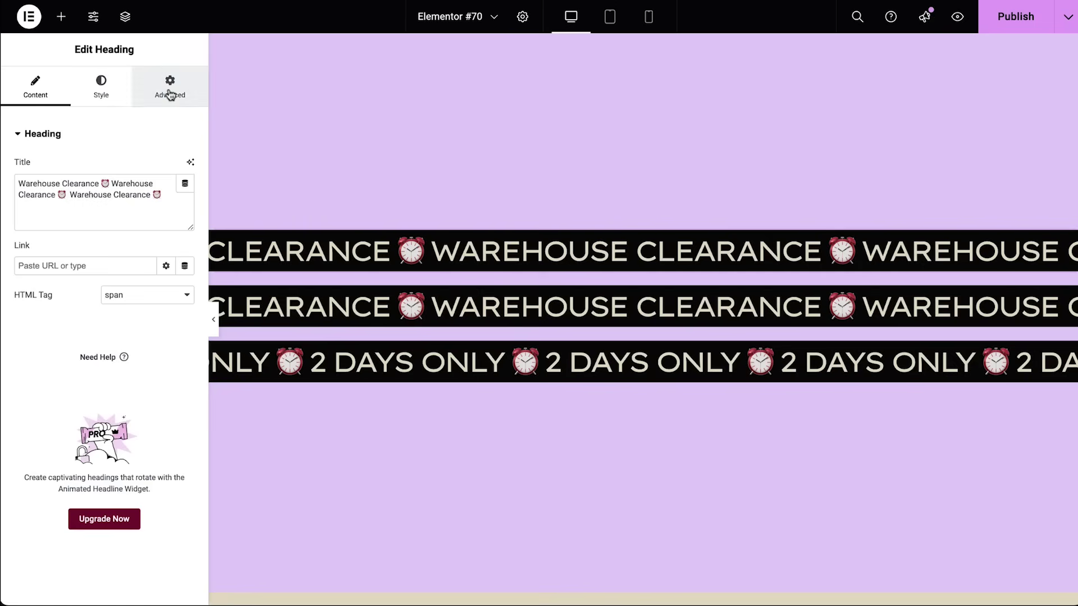
# Step: Rotate the first WAREHOUSE CLEARANCE ribbon 44 degrees diagonally via Transform
pyautogui.click(170, 94)
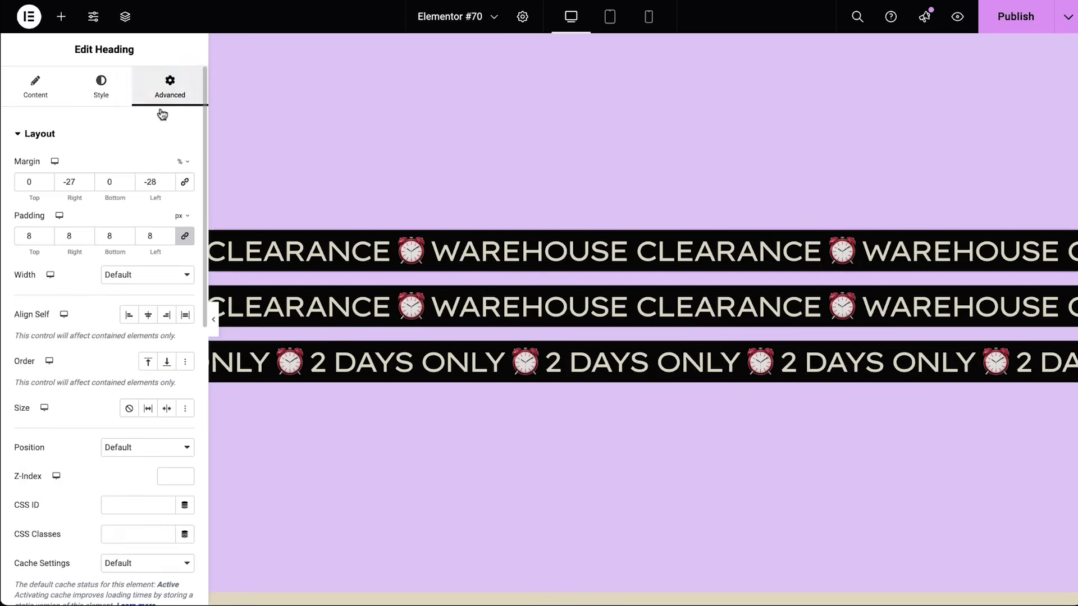
pyautogui.click(151, 136)
pyautogui.click(148, 206)
pyautogui.click(185, 264)
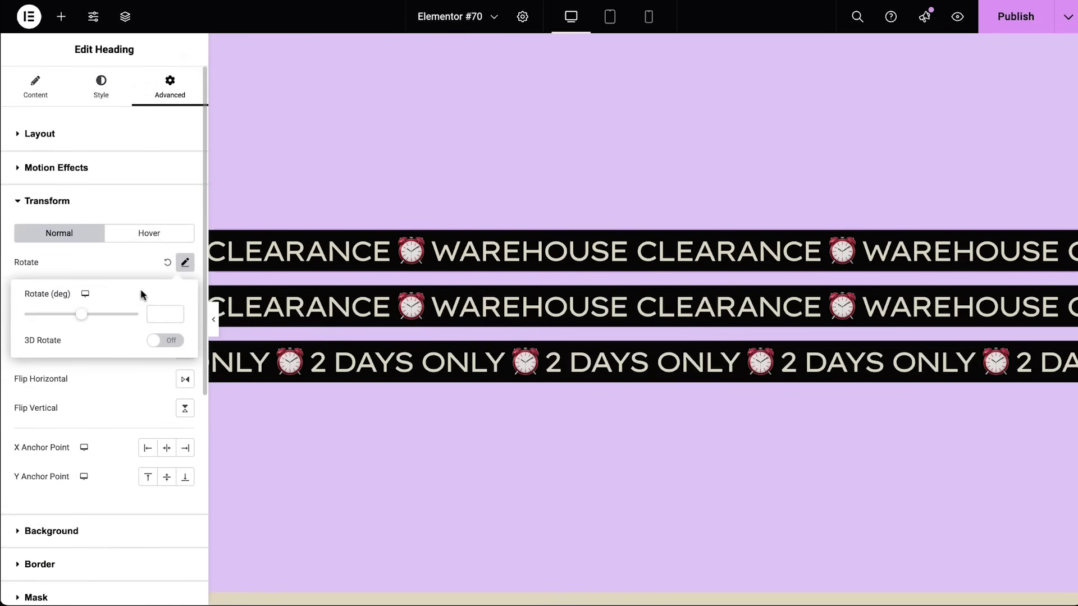
pyautogui.moveTo(85, 319); pyautogui.dragTo(92, 319)
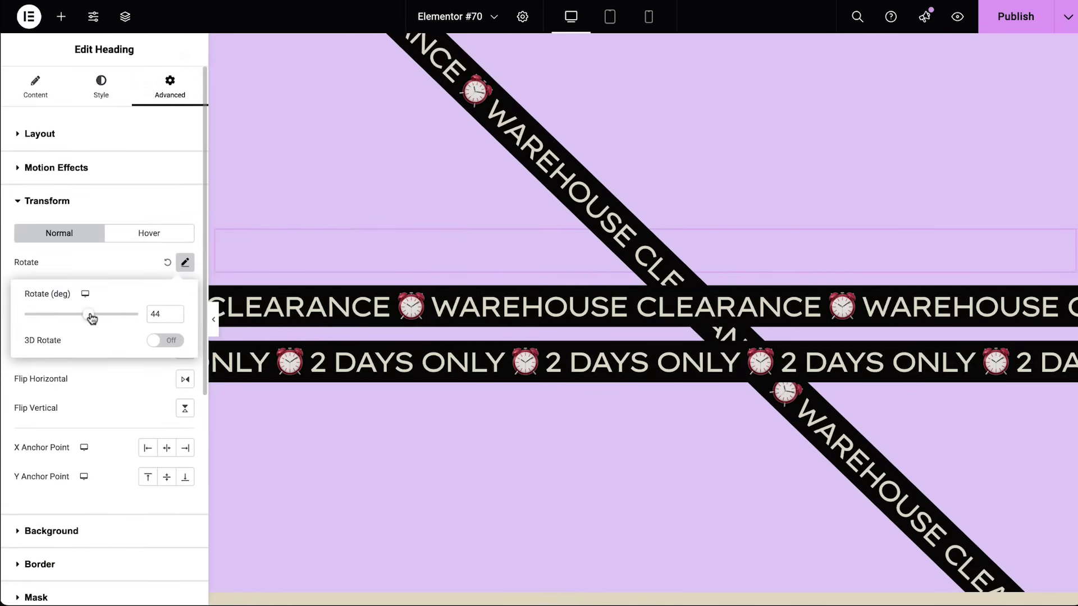
# Step: Rotate the second WAREHOUSE CLEARANCE ribbon to -44 degrees so it crosses the first
pyautogui.click(323, 306)
pyautogui.click(170, 91)
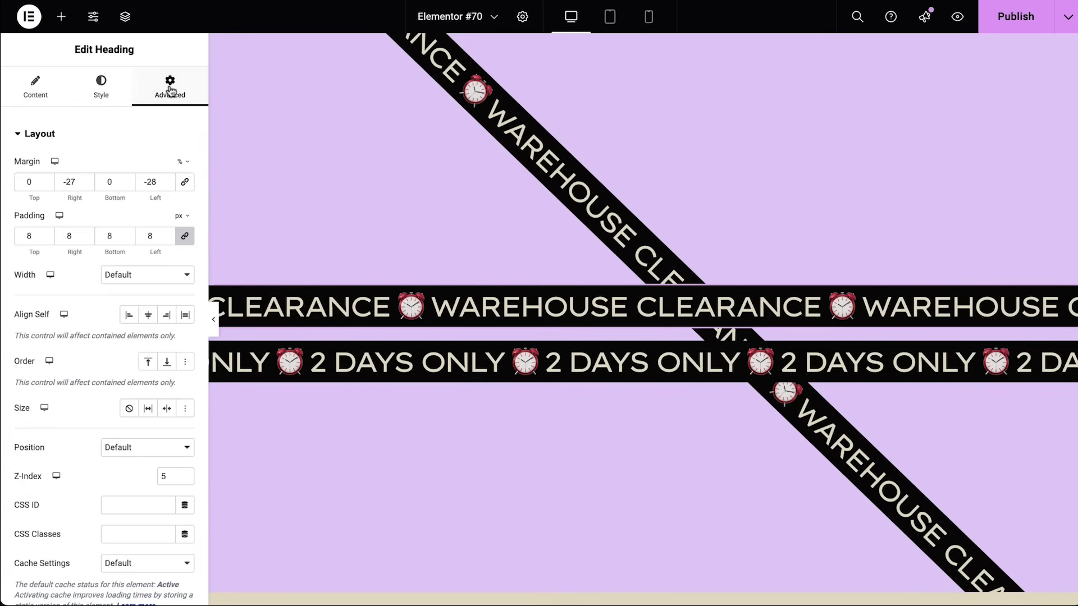
pyautogui.click(162, 140)
pyautogui.click(156, 213)
pyautogui.click(185, 264)
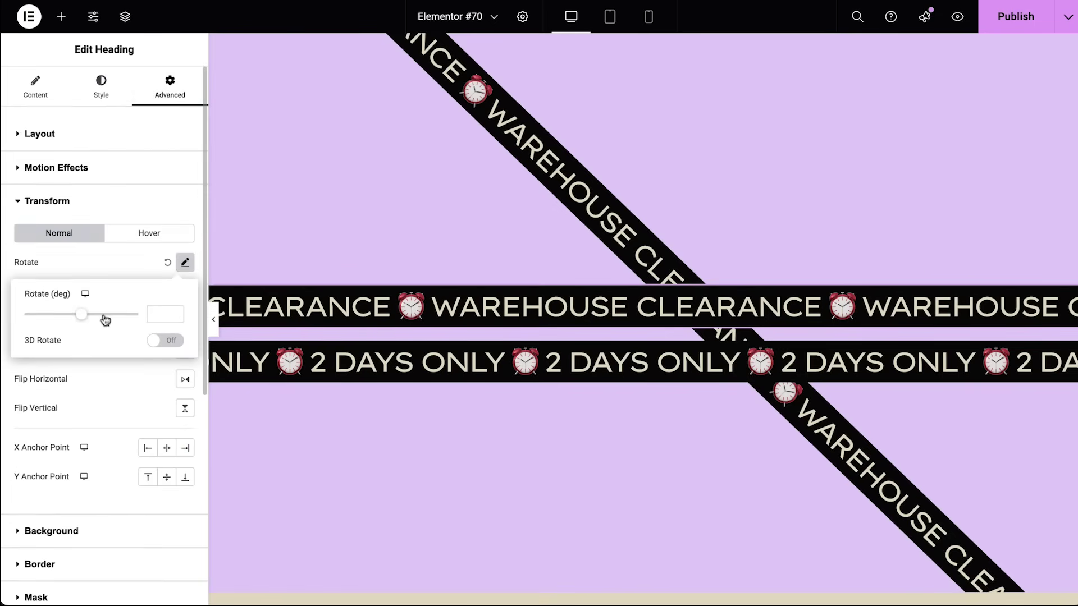
pyautogui.moveTo(81, 315); pyautogui.dragTo(75, 319)
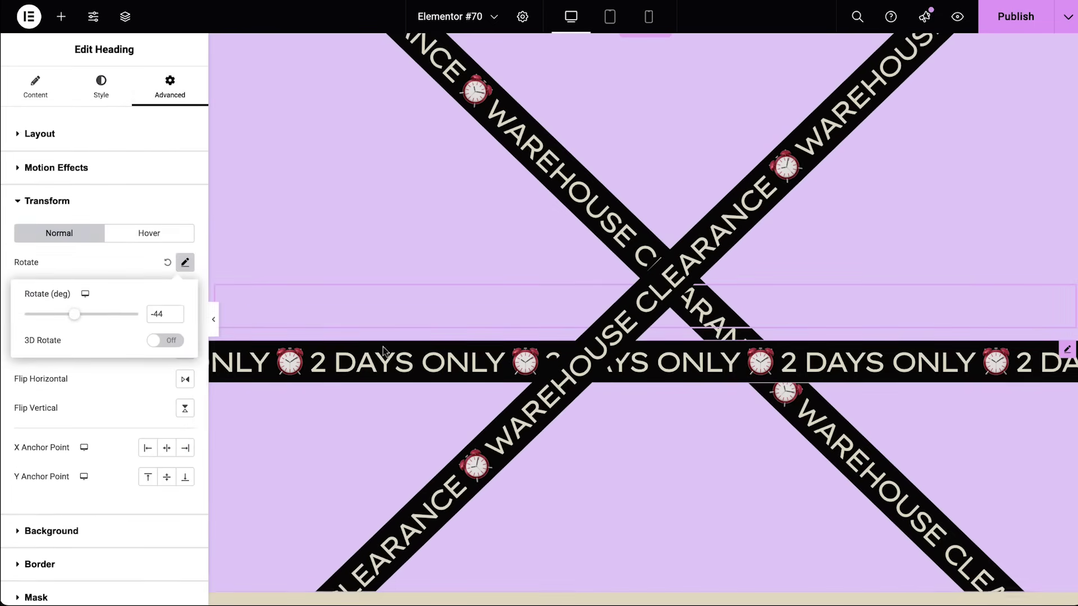
# Step: Rotate the 2 DAYS ONLY ribbon to 31 degrees, offset it 85 px down, and check its Z-Index
pyautogui.click(377, 364)
pyautogui.click(168, 139)
pyautogui.click(148, 208)
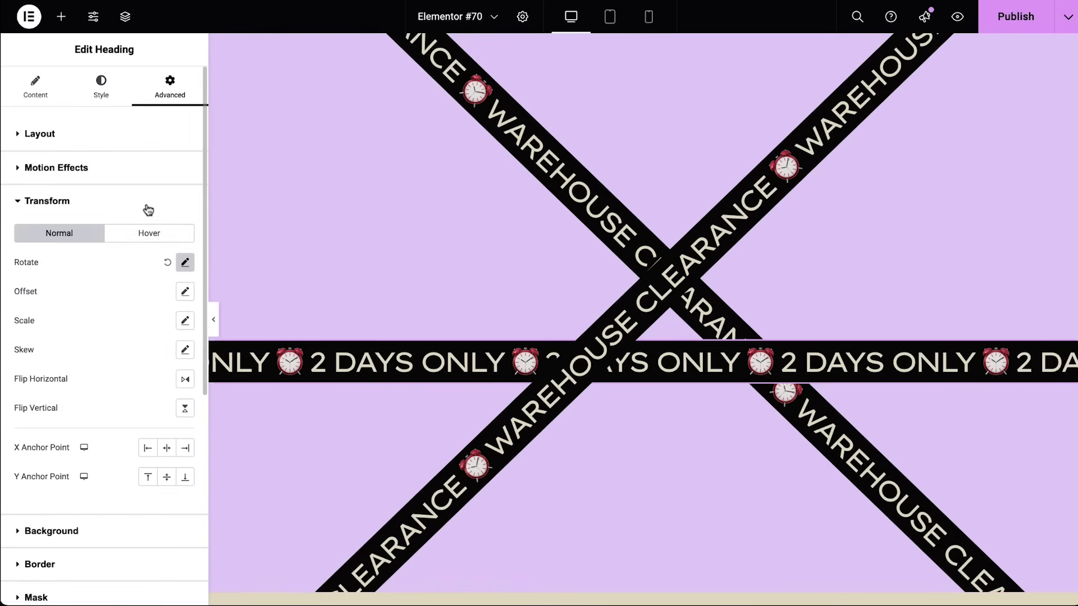
pyautogui.moveTo(82, 318); pyautogui.dragTo(87, 319)
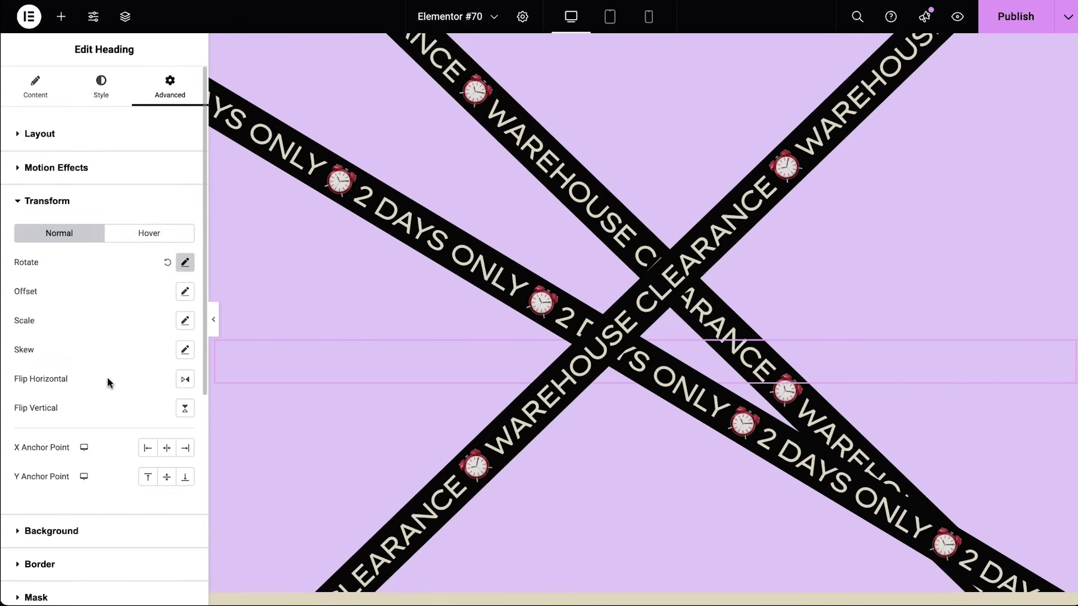
pyautogui.click(185, 291)
pyautogui.moveTo(82, 387); pyautogui.dragTo(90, 392)
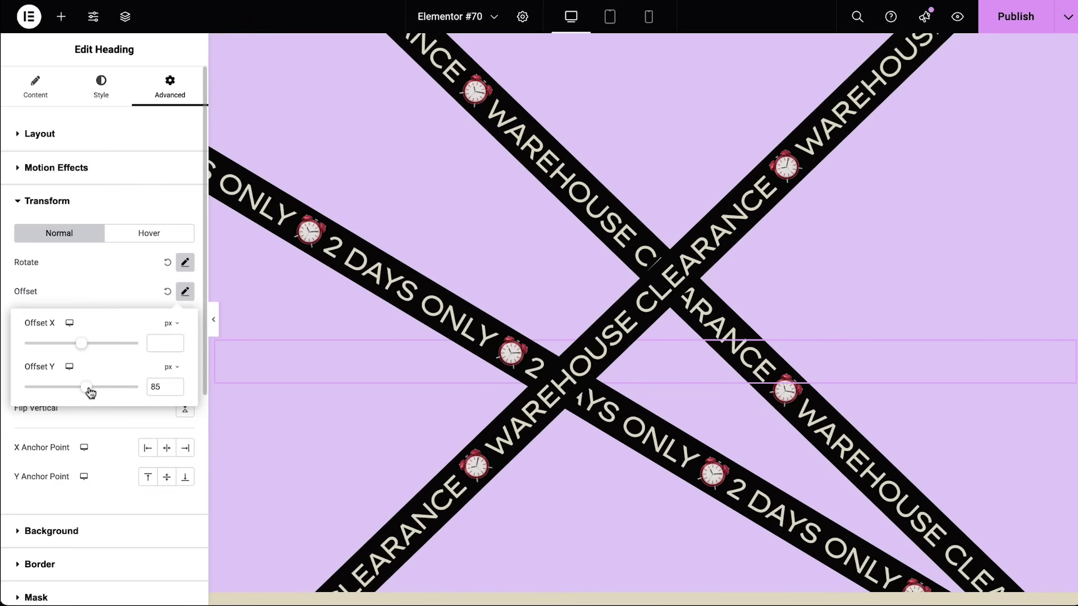
pyautogui.click(146, 136)
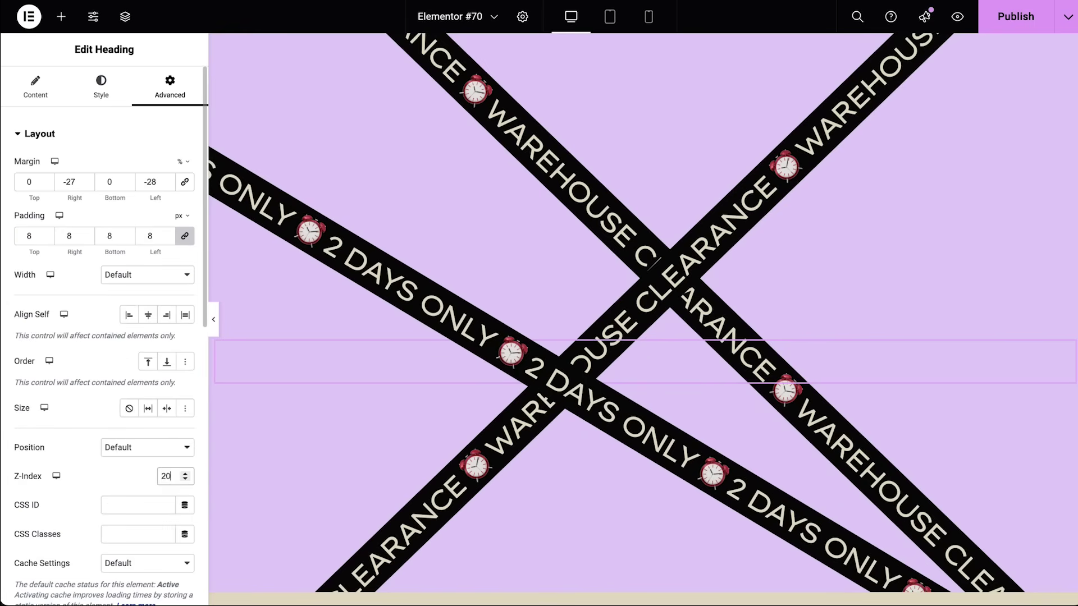
pyautogui.scroll(-1, 104, 337)
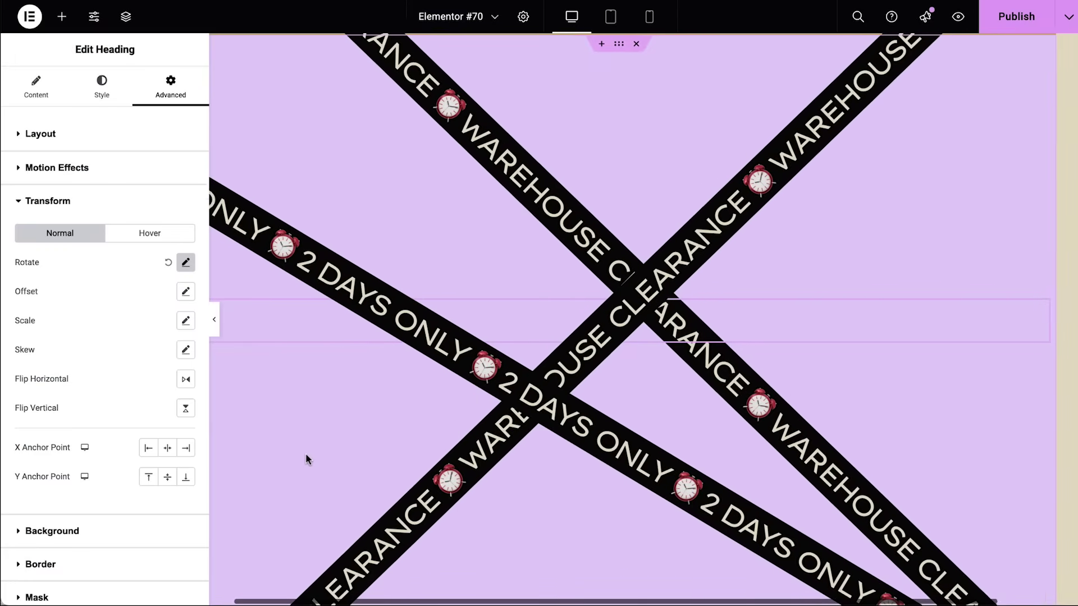
pyautogui.scroll(3, 306, 453)
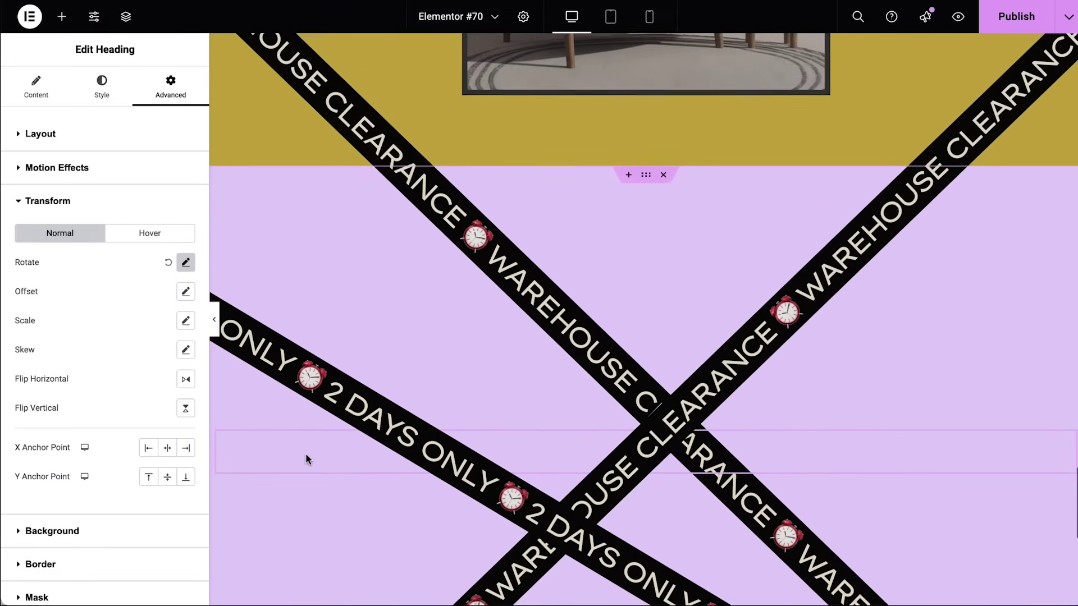
pyautogui.scroll(-4, 306, 453)
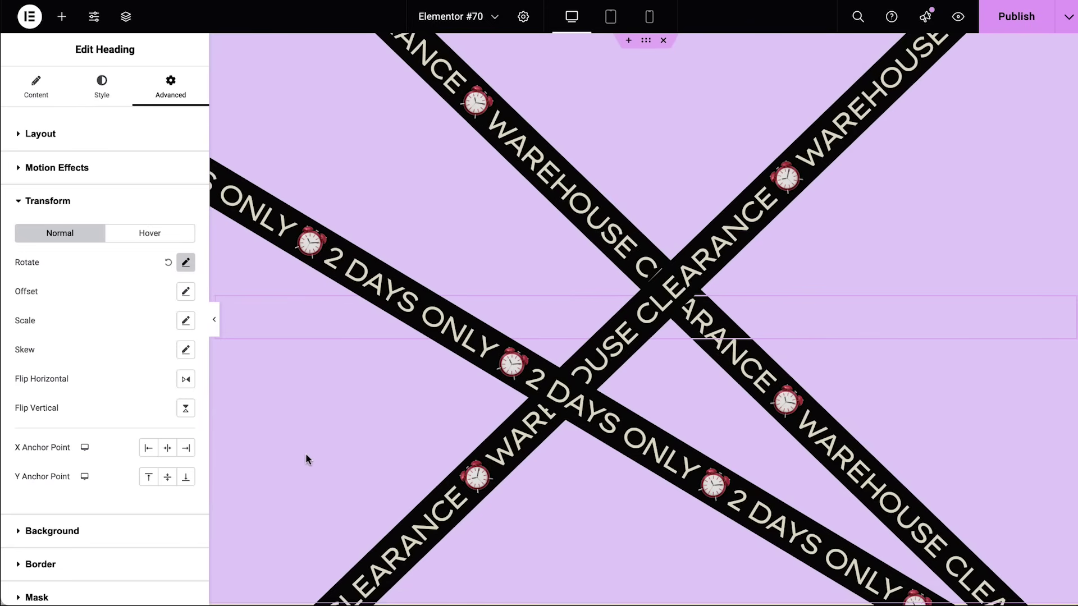
# Step: Select the ribbon section's container and confirm its Overflow is Hidden under Additional Options
pyautogui.click(639, 48)
pyautogui.click(47, 134)
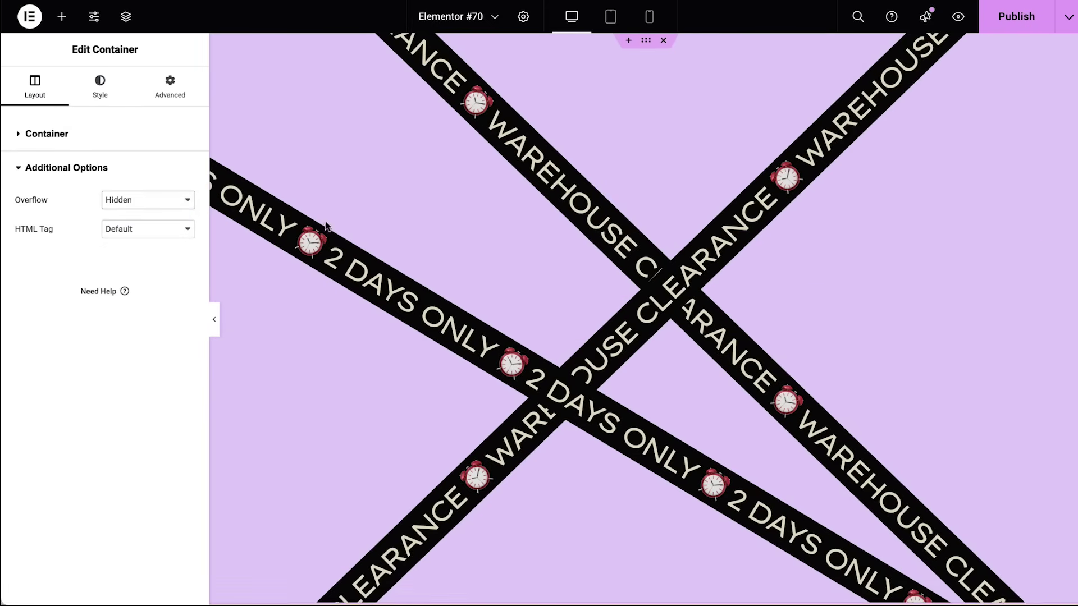
pyautogui.scroll(1, 416, 233)
pyautogui.scroll(-5, 416, 233)
pyautogui.scroll(5, 416, 234)
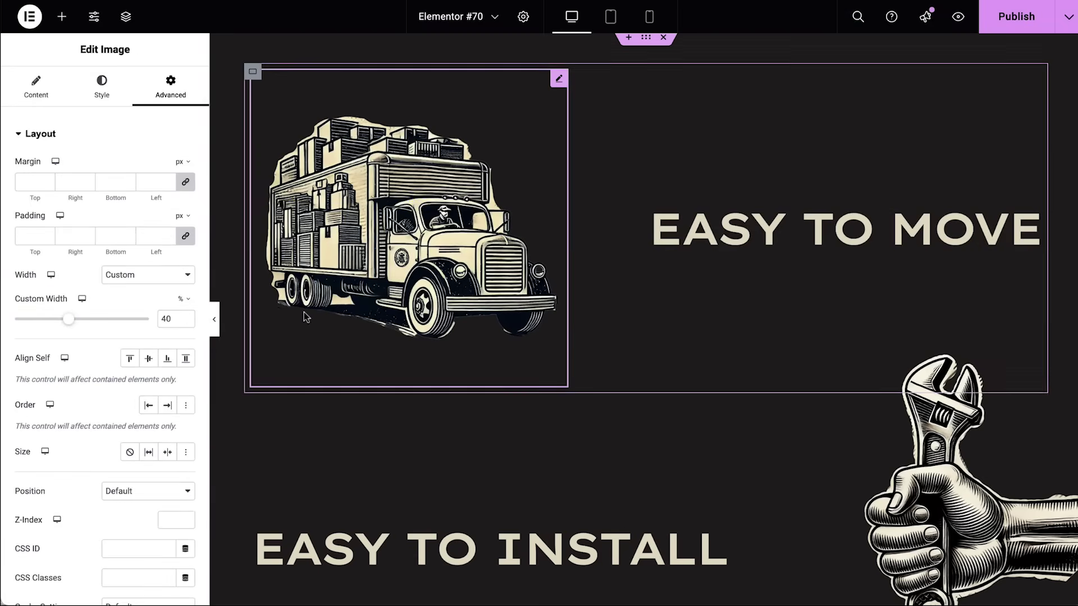
# Step: Set entrance animations: truck Bounce In Left, EASY TO INSTALL Fade In Left, wrench Rotate In Down Right
pyautogui.click(171, 133)
pyautogui.click(158, 168)
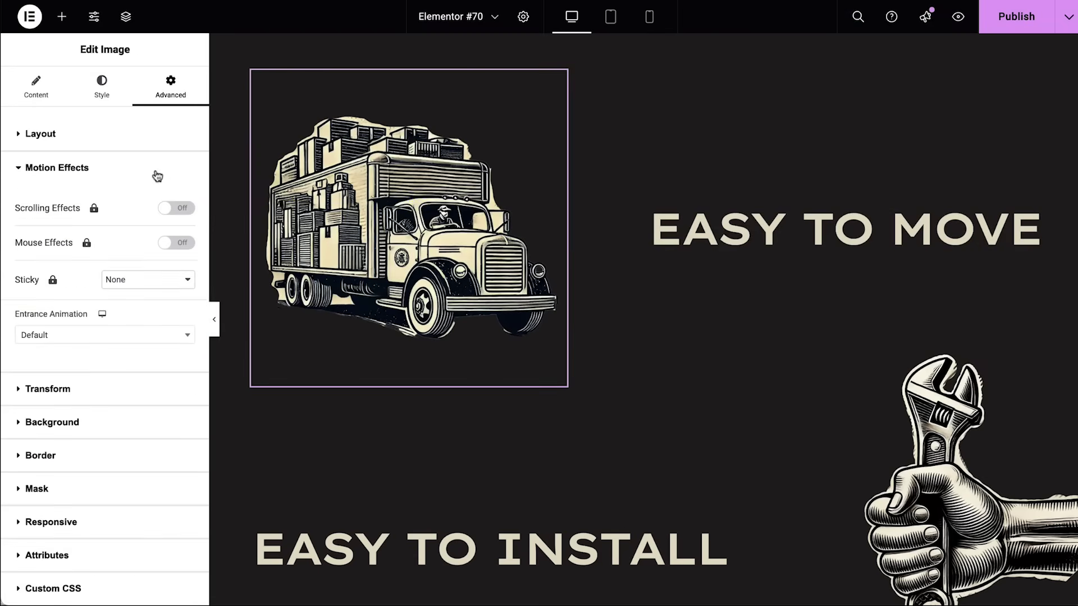
pyautogui.click(98, 477)
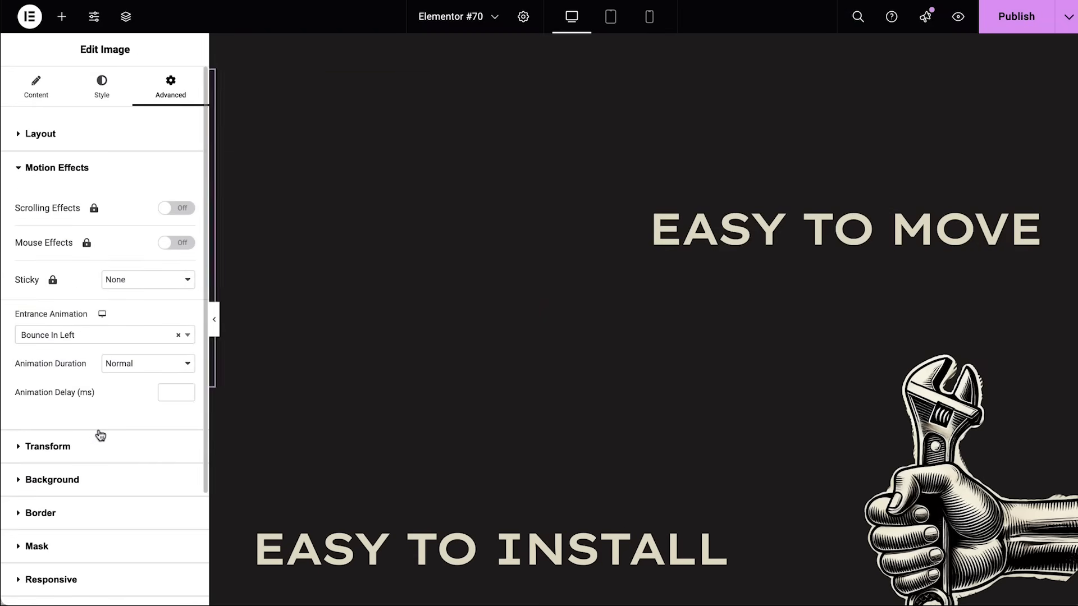
pyautogui.click(94, 335)
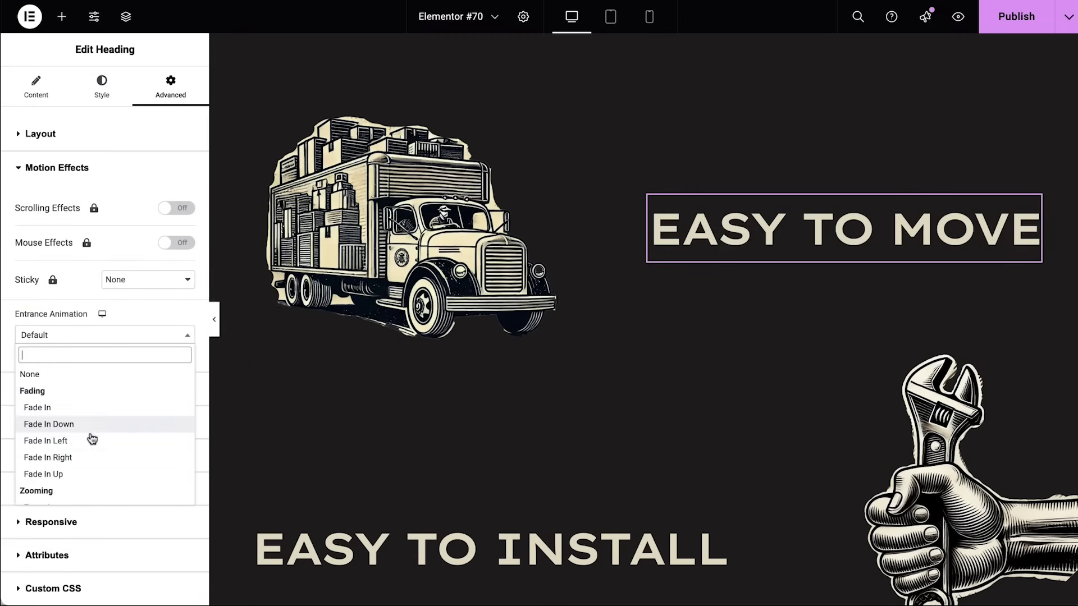
pyautogui.click(89, 457)
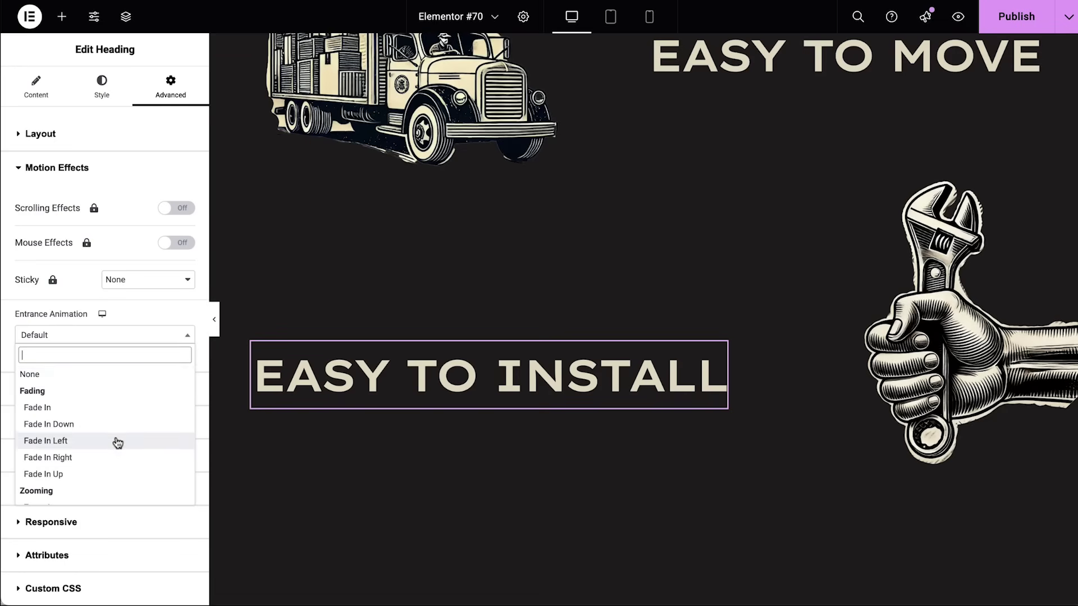
pyautogui.click(117, 443)
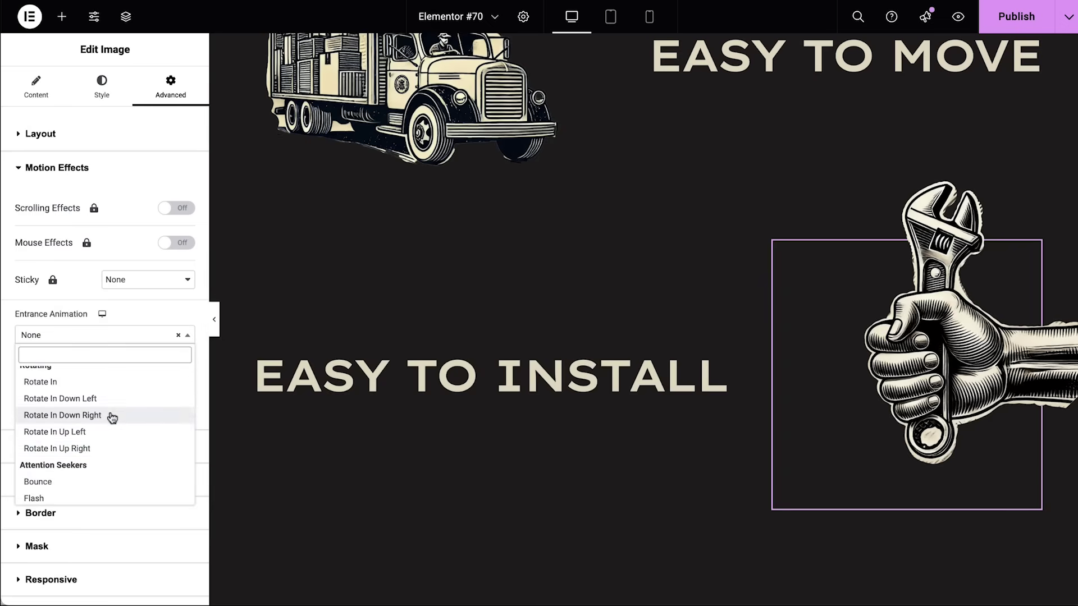
pyautogui.click(112, 416)
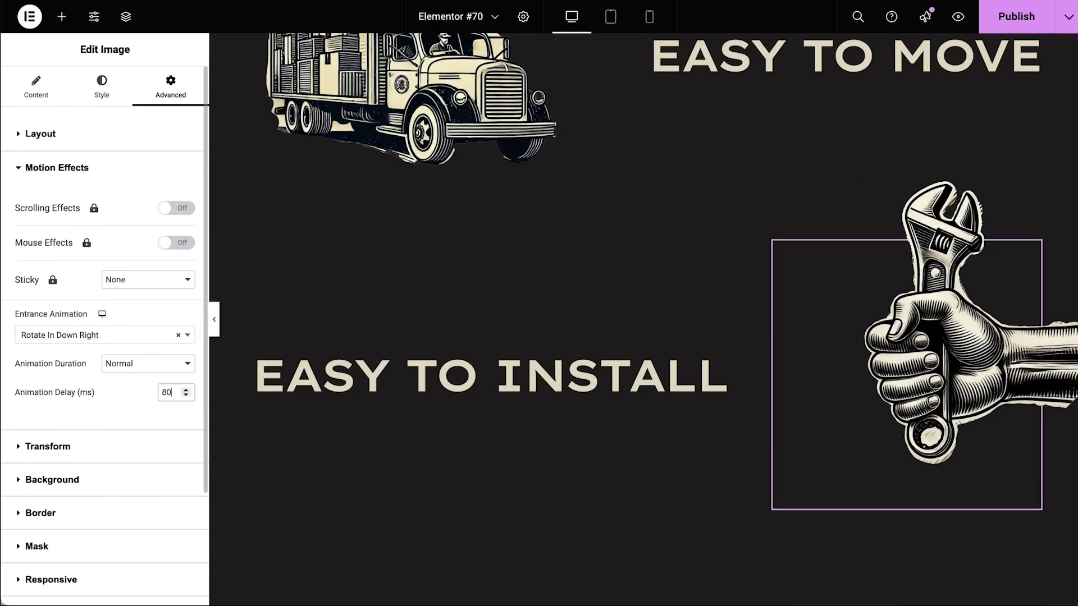
# Step: Mask the first accessory image into a circle with the mask size set to Fit
pyautogui.write('0')
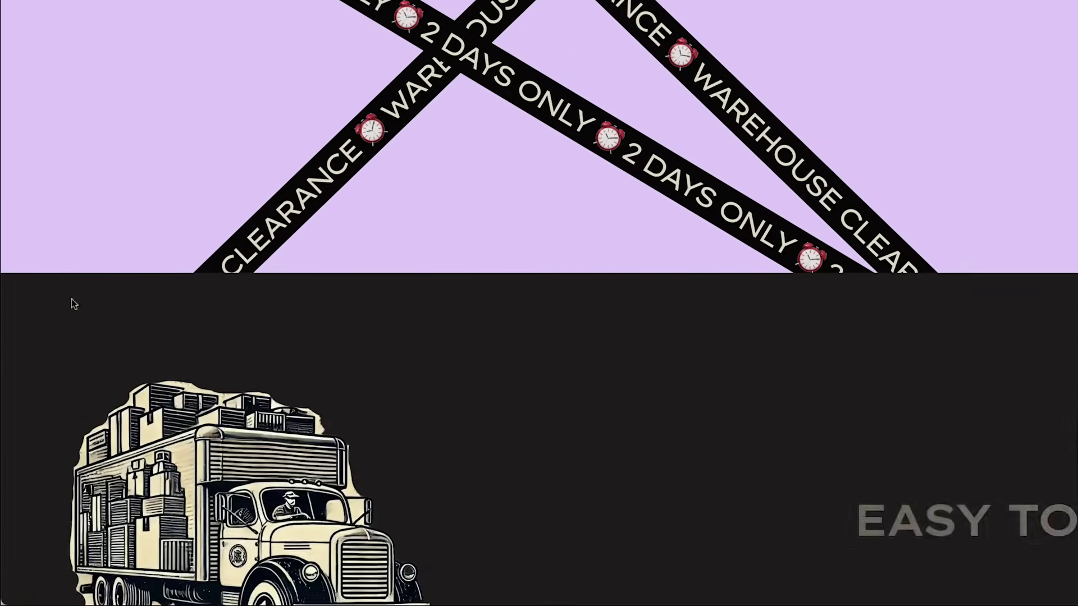
pyautogui.scroll(-15, 72, 304)
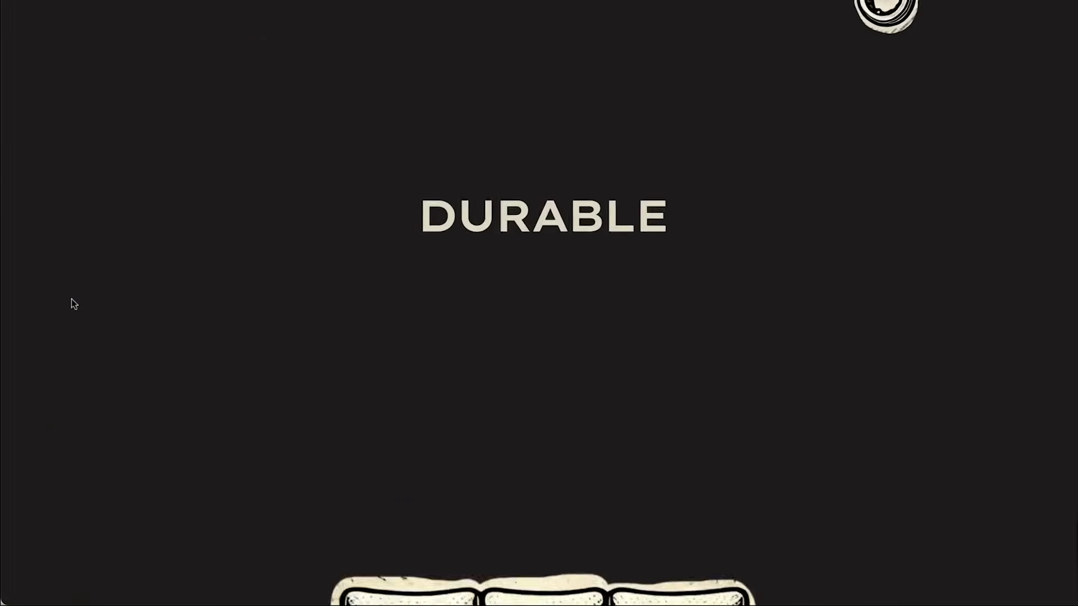
pyautogui.scroll(-4, 72, 298)
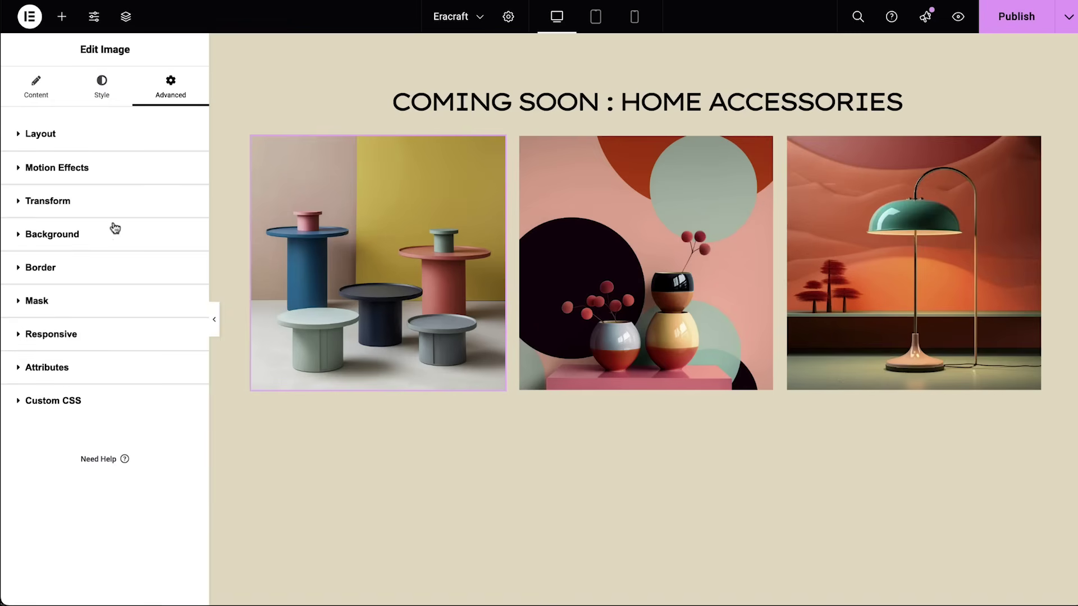
pyautogui.click(105, 306)
pyautogui.click(182, 332)
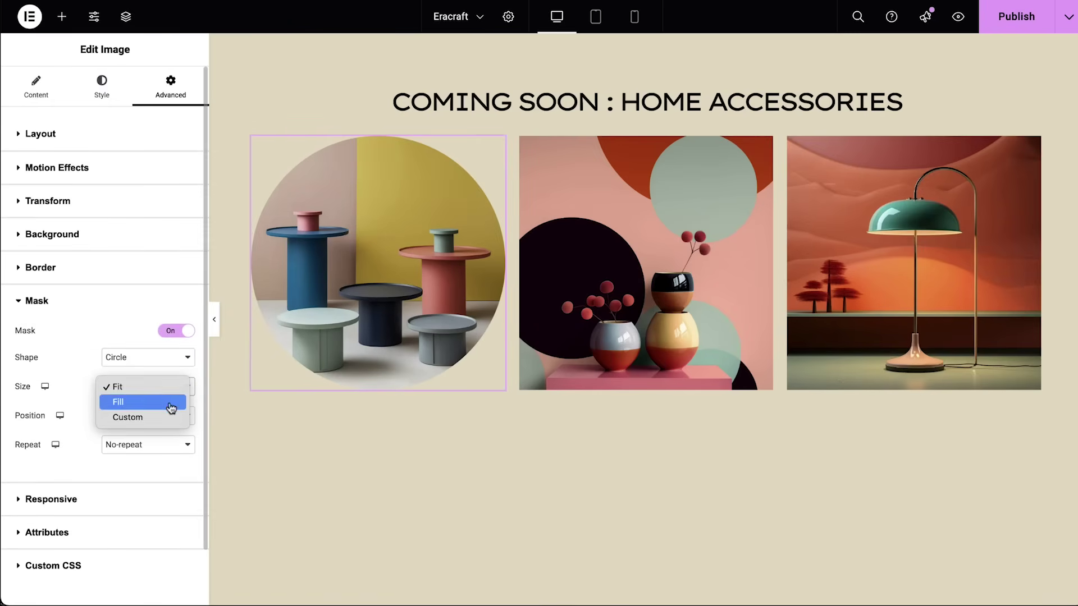
pyautogui.click(171, 405)
pyautogui.click(163, 373)
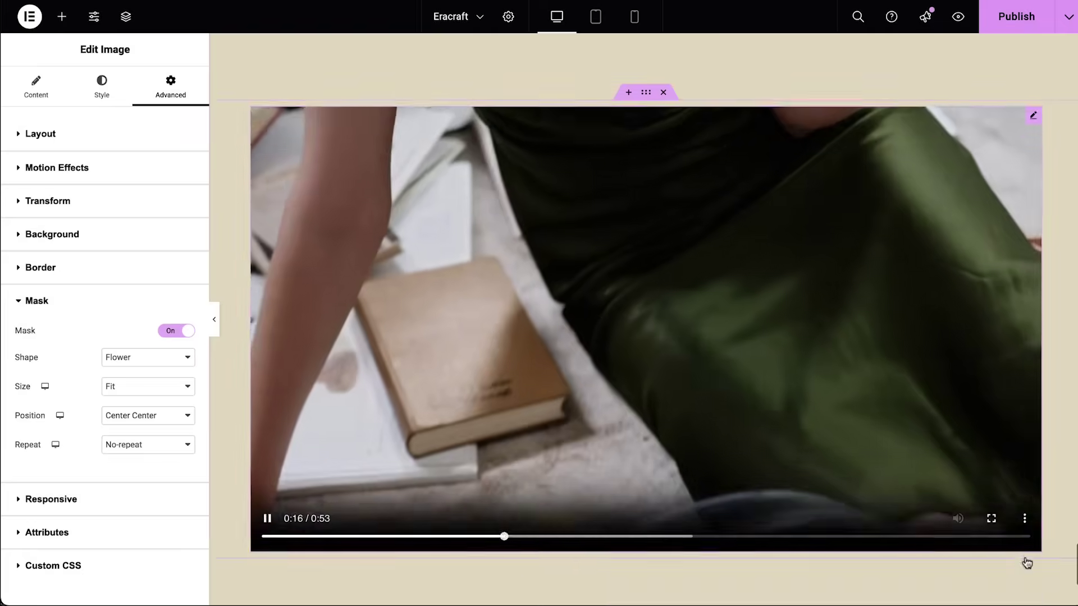
# Step: Bring up the video widget's mask options in Advanced settings
pyautogui.click(837, 377)
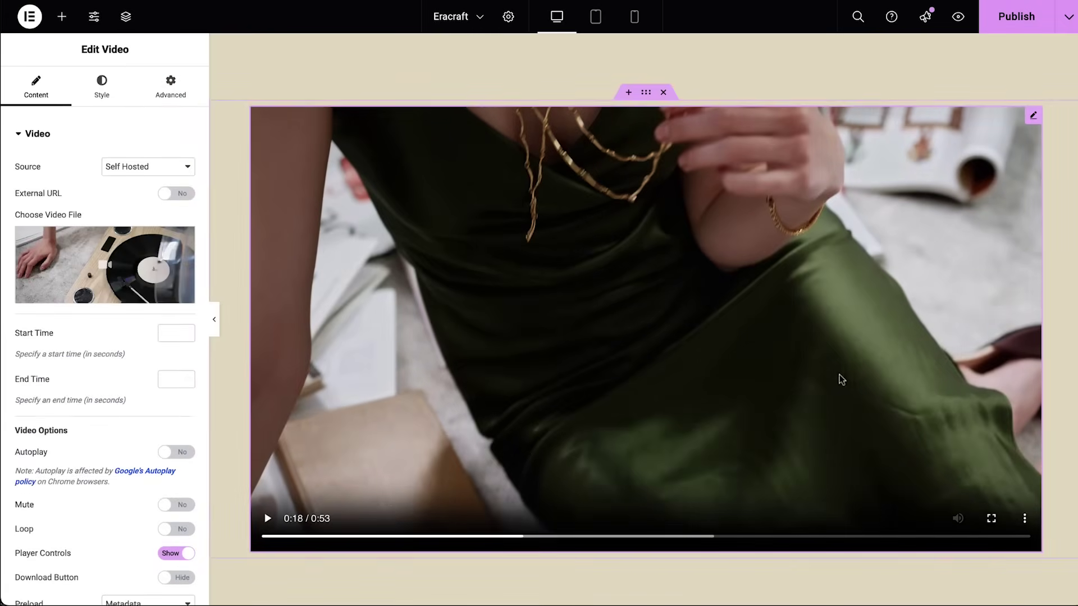
pyautogui.click(171, 84)
pyautogui.click(169, 134)
pyautogui.click(156, 300)
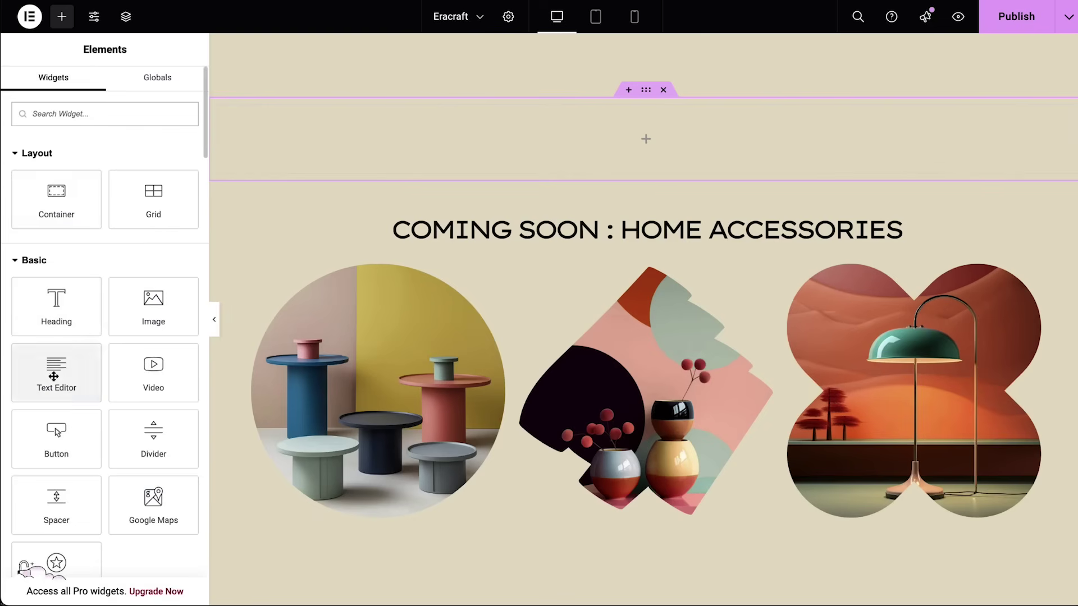
# Step: Add a Spacer above the COMING SOON heading with a classic Green background
pyautogui.moveTo(69, 500); pyautogui.dragTo(488, 143)
pyautogui.click(158, 99)
pyautogui.click(146, 134)
pyautogui.click(126, 235)
pyautogui.click(163, 298)
pyautogui.click(166, 322)
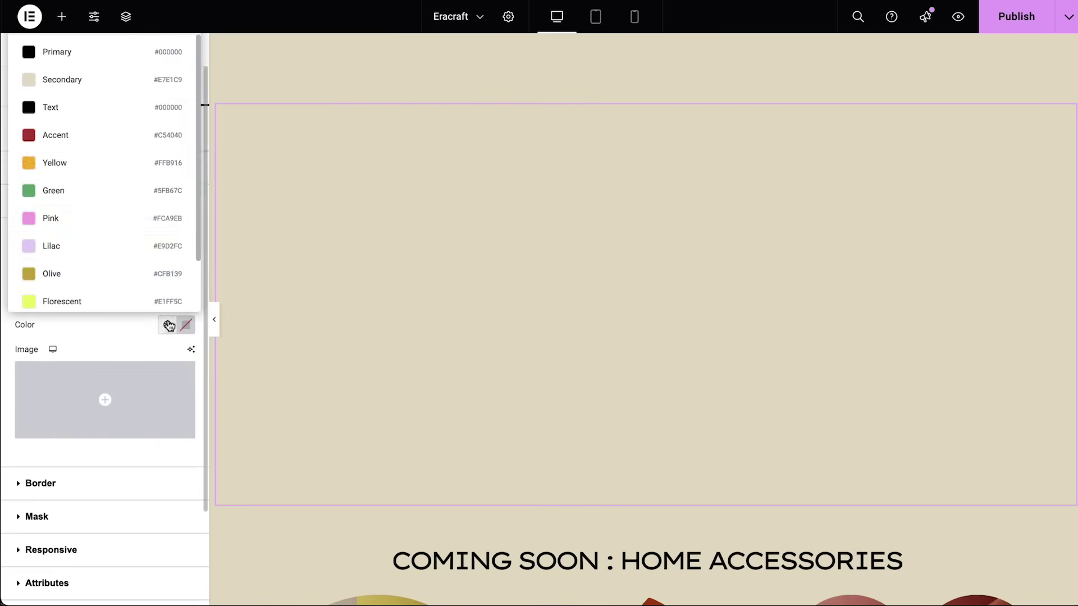
pyautogui.click(132, 191)
pyautogui.click(133, 242)
# Step: Enable the spacer's mask with Repeat and a custom 3% scale for tiny repeated triangles
pyautogui.click(173, 331)
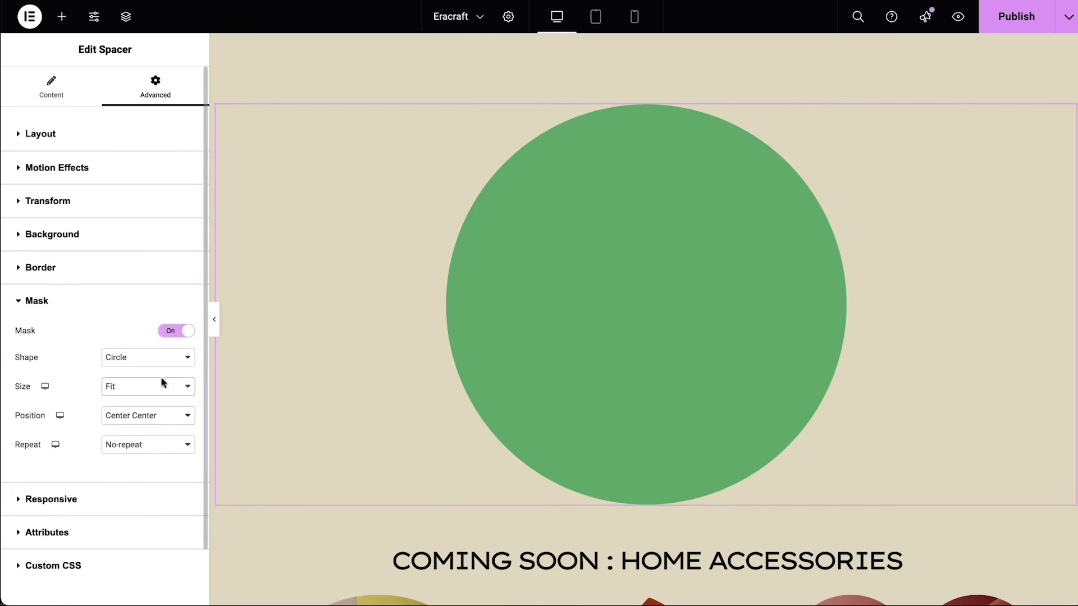
pyautogui.click(148, 445)
pyautogui.click(134, 454)
pyautogui.click(151, 422)
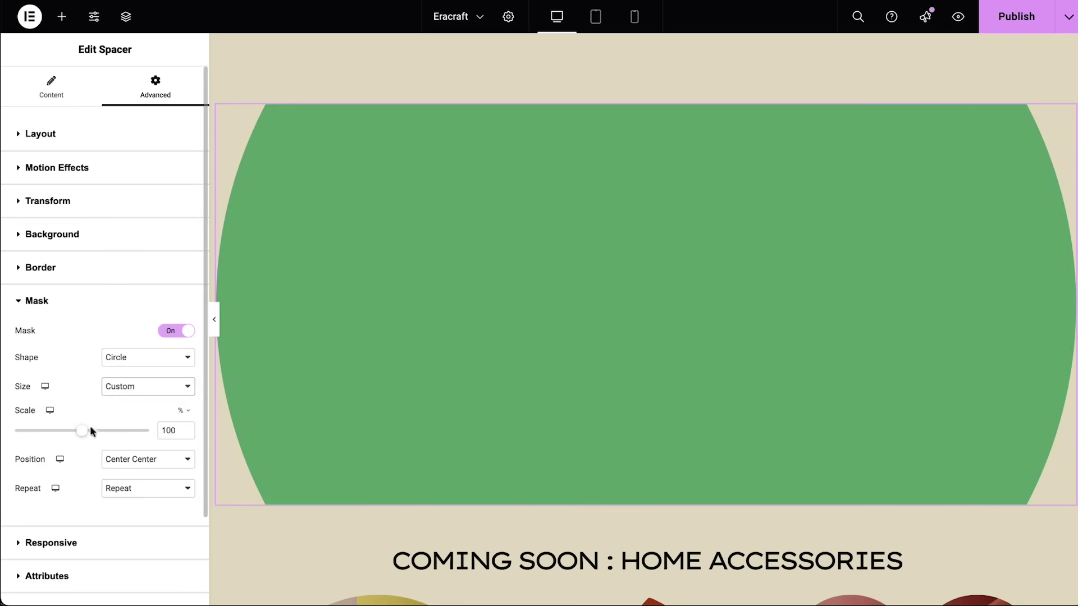
pyautogui.moveTo(91, 428); pyautogui.dragTo(19, 428)
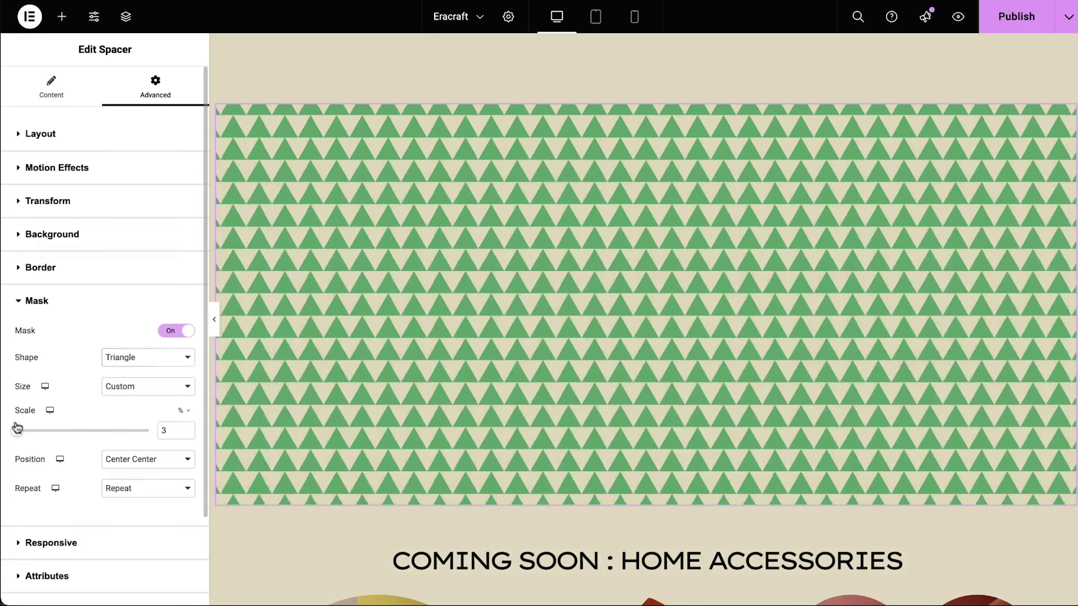
pyautogui.scroll(-10, 919, 318)
# Step: Turn on the living-room photo's mask using the black scalloped image as a Custom shape
pyautogui.click(959, 319)
pyautogui.click(168, 90)
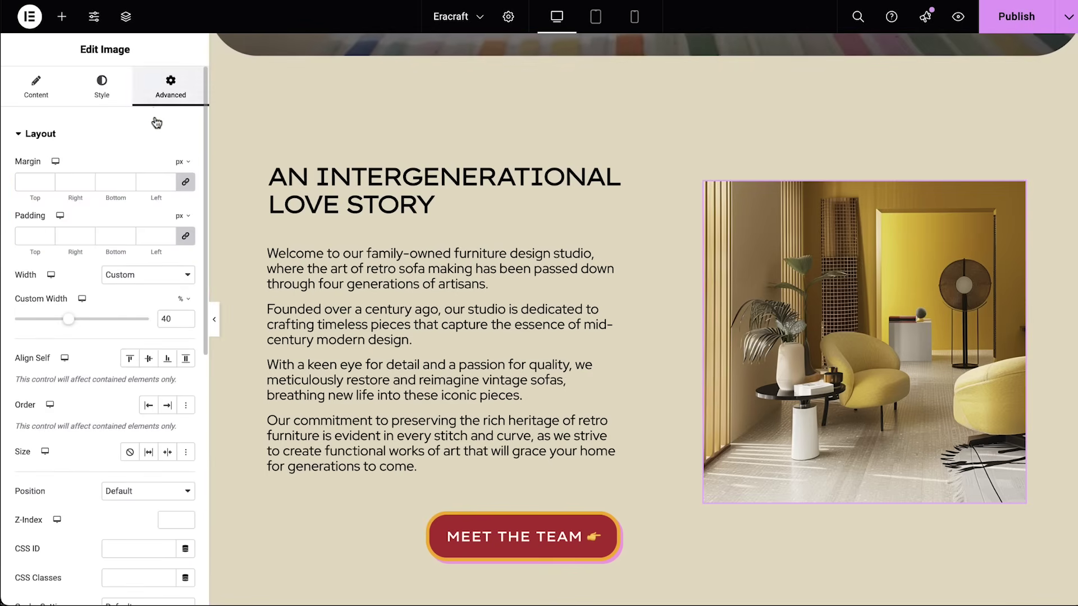
pyautogui.click(157, 133)
pyautogui.click(157, 303)
pyautogui.click(181, 332)
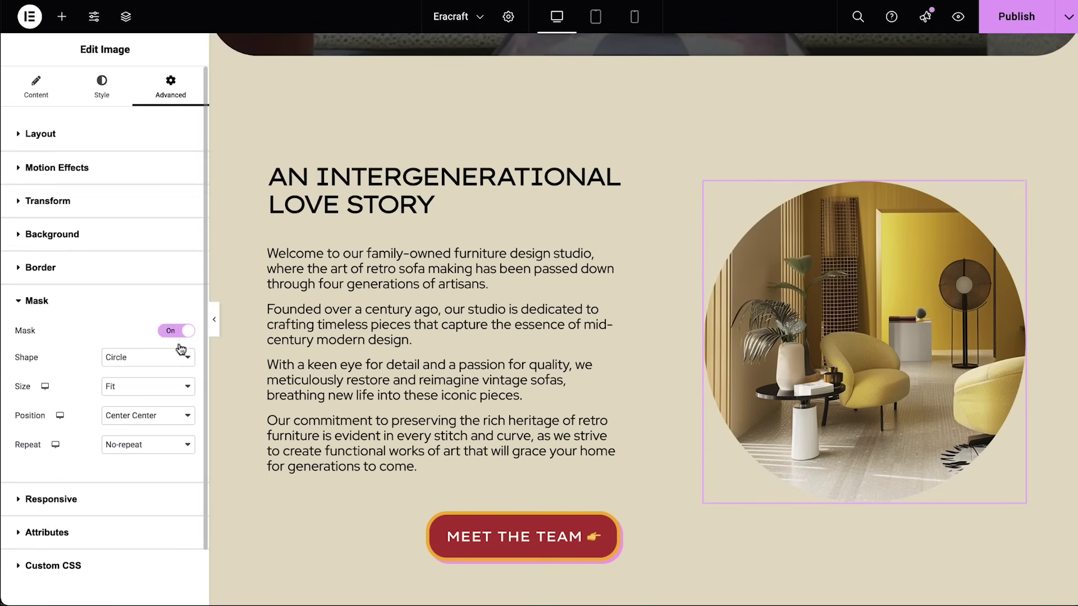
pyautogui.click(172, 359)
pyautogui.click(128, 449)
pyautogui.click(168, 443)
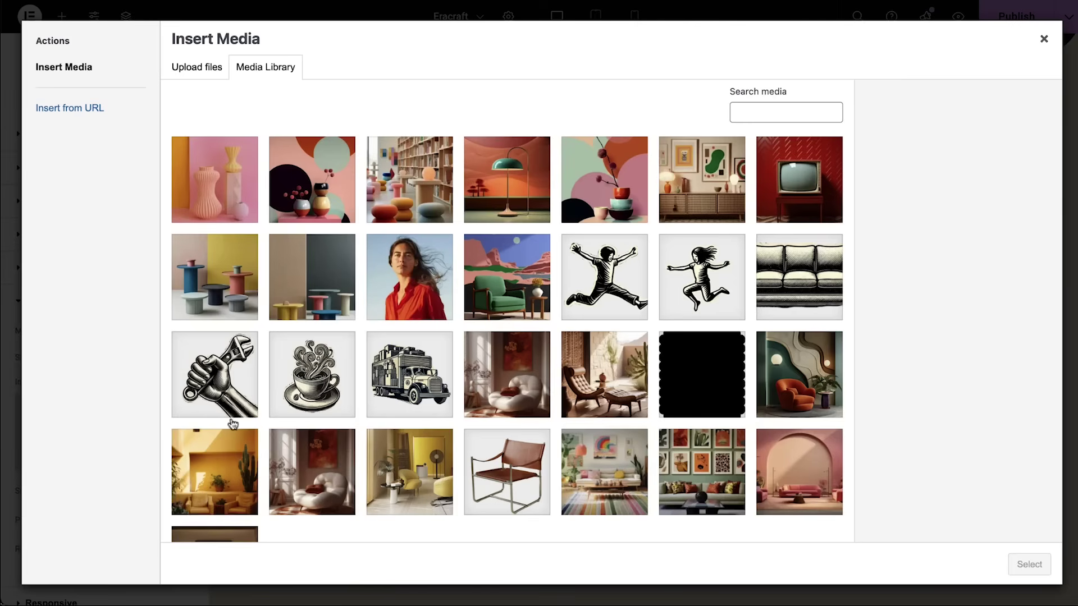
pyautogui.click(703, 403)
pyautogui.click(1029, 564)
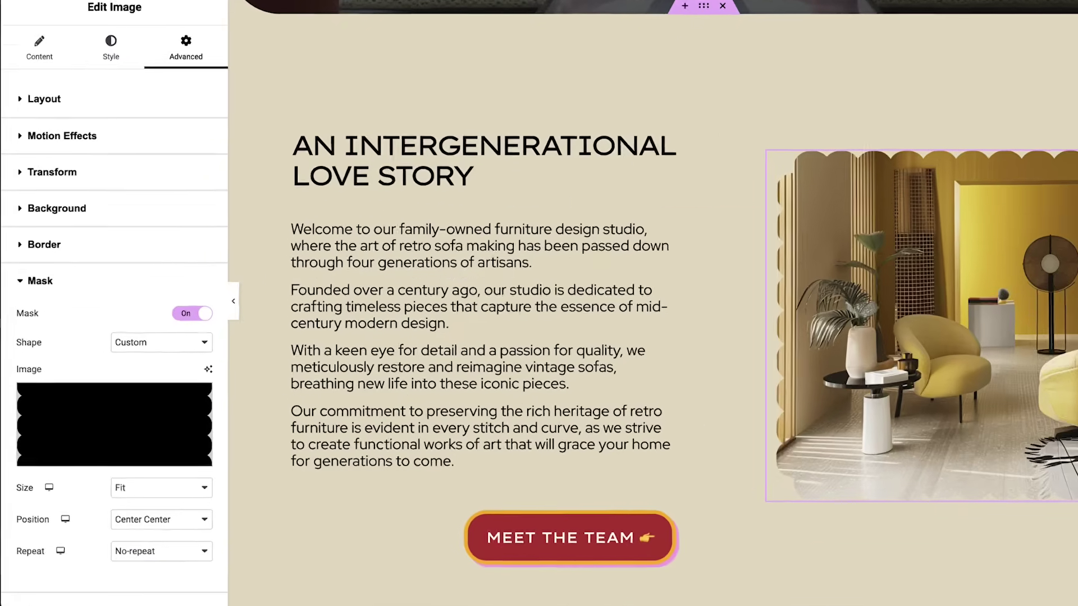